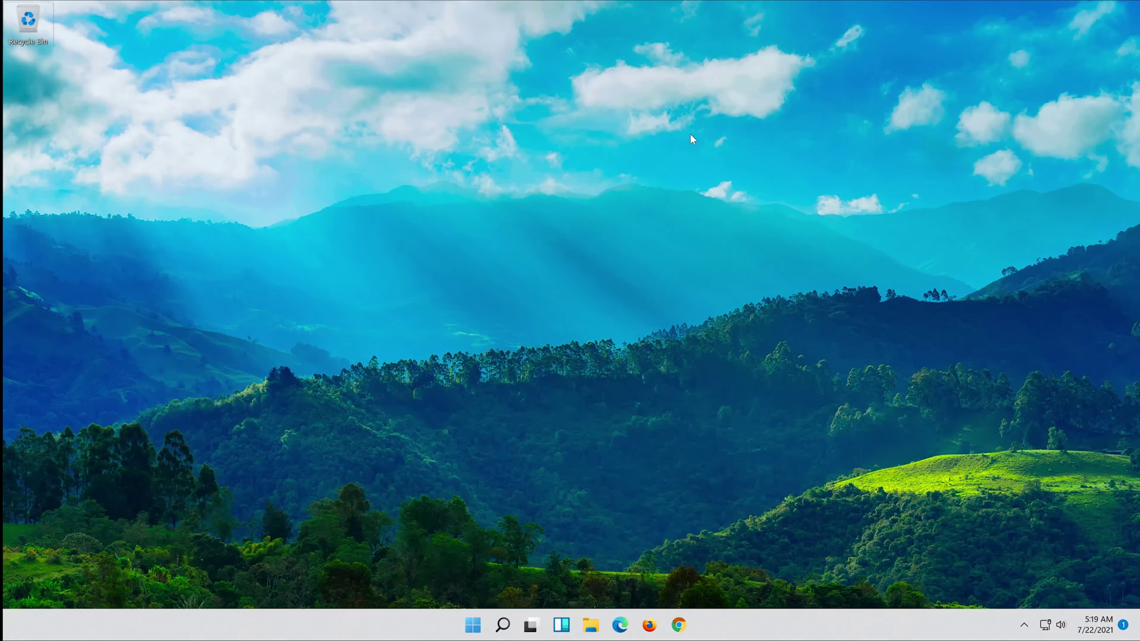
- Launch Command Prompt as administrator from Start search and approve the UAC prompt
key(super)
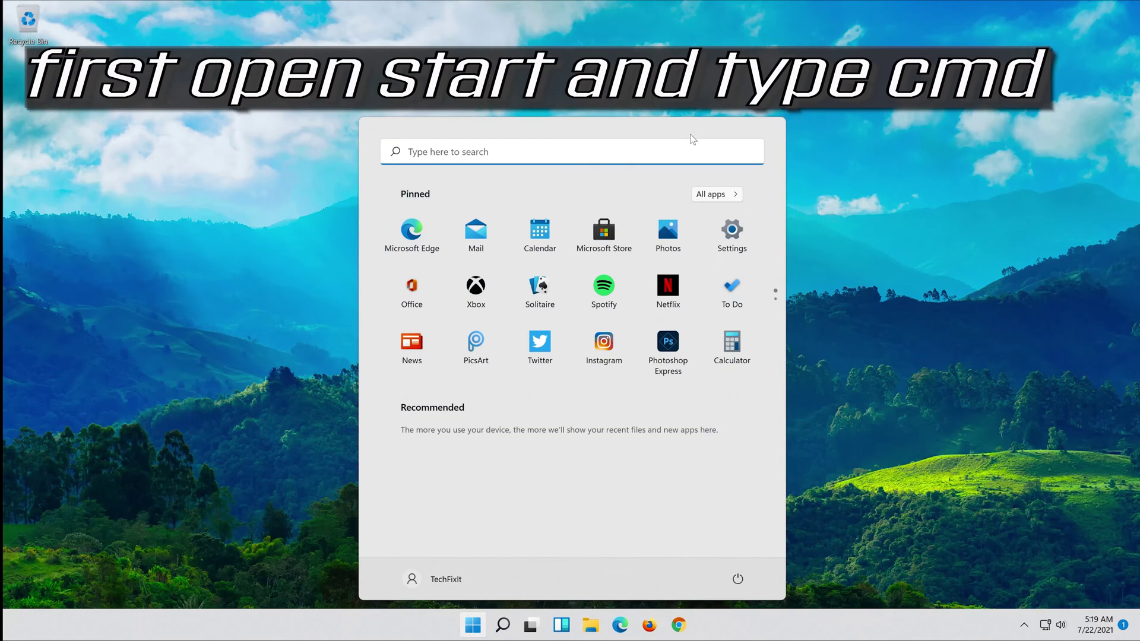
text(cmd)
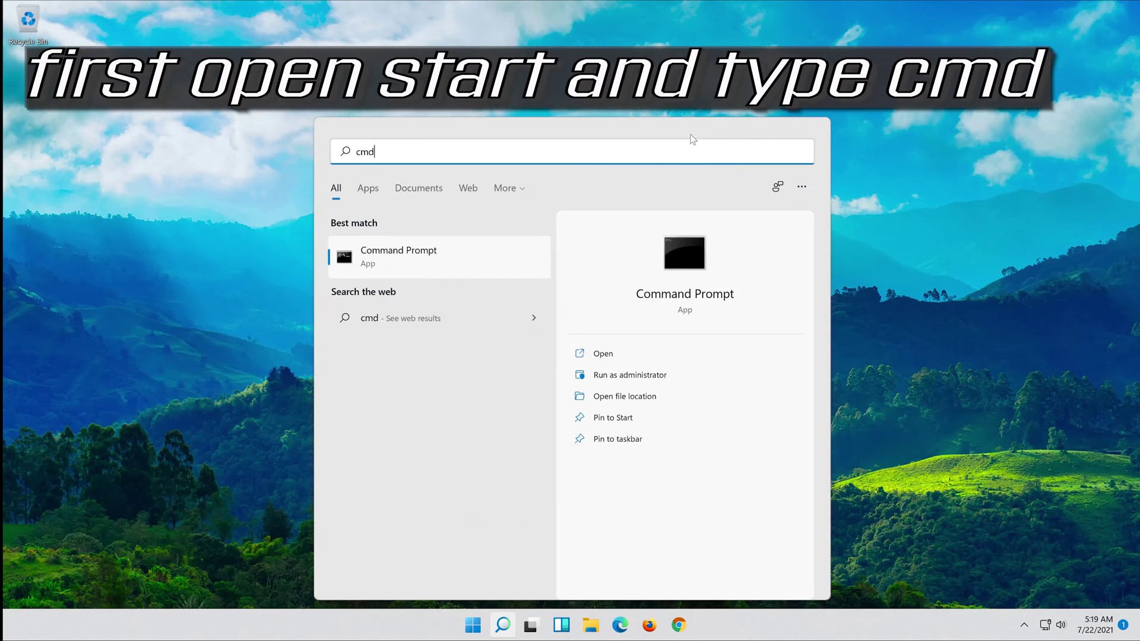
click(385, 257)
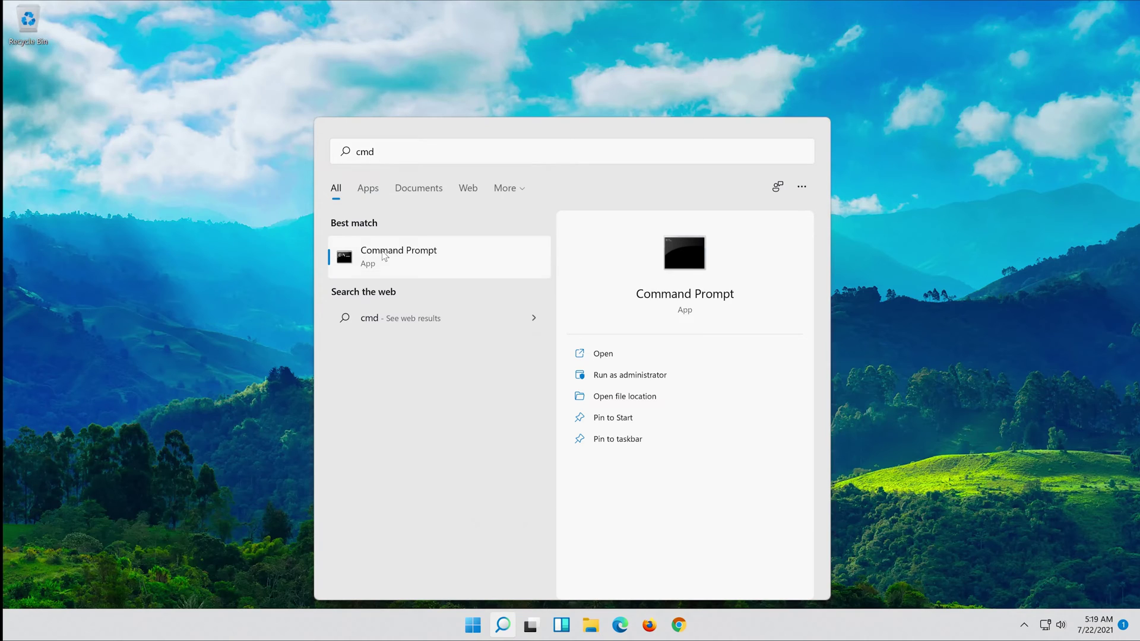
right_click(385, 256)
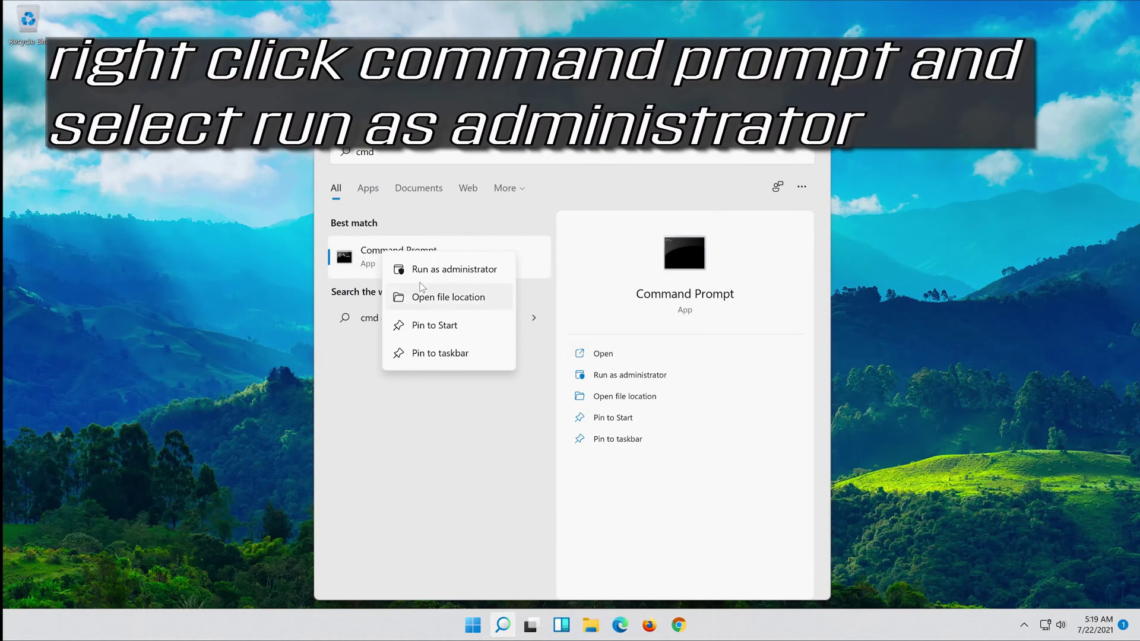
click(464, 272)
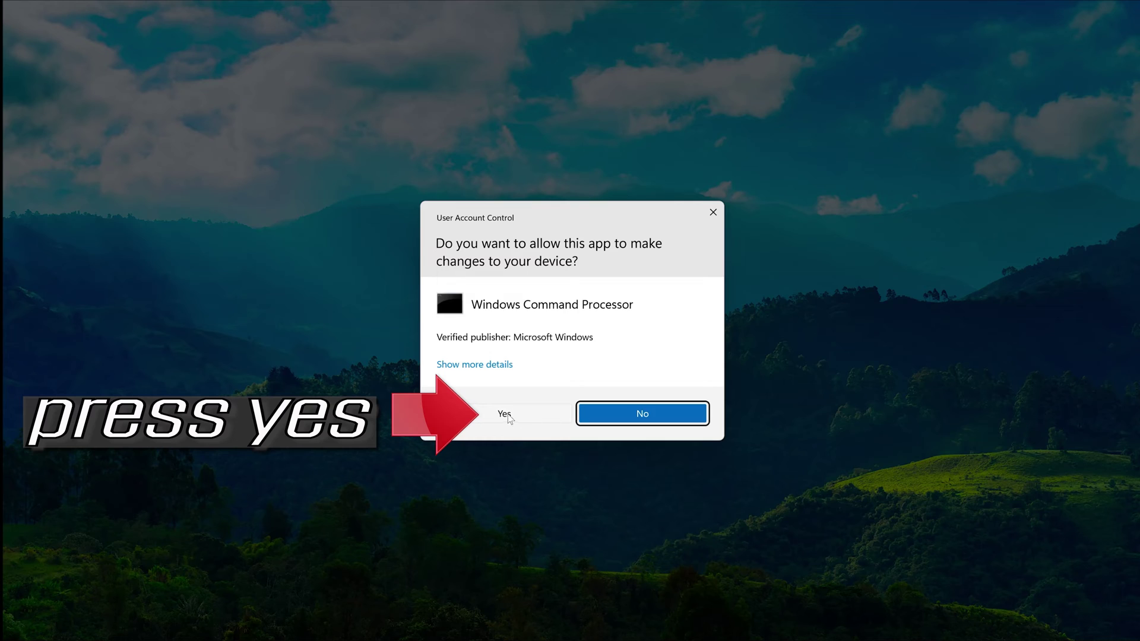
click(504, 413)
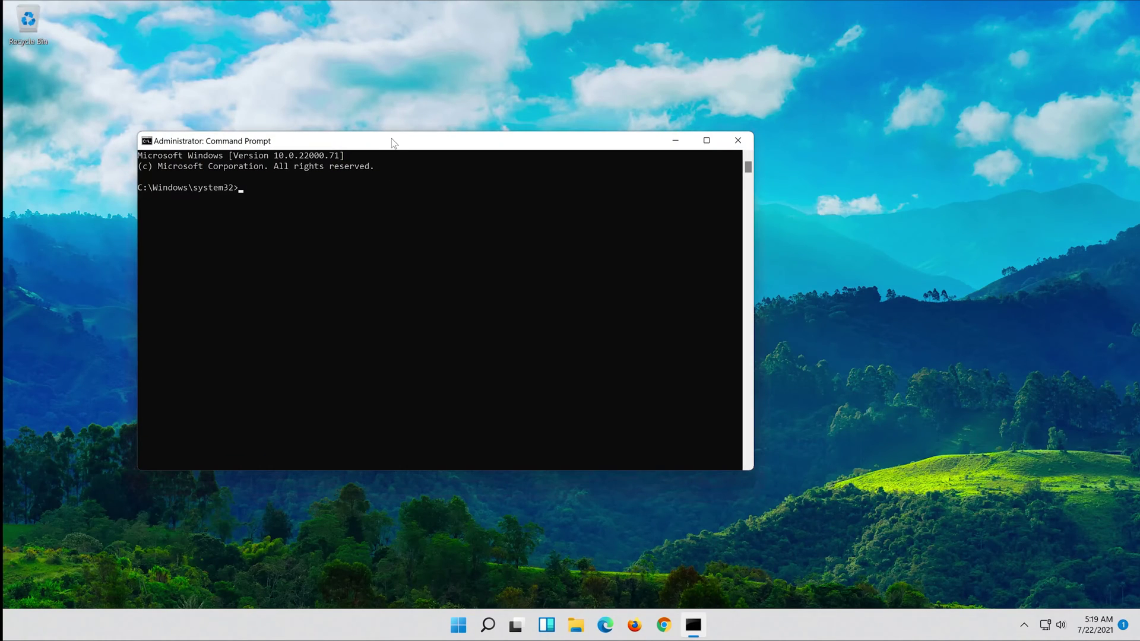
- Move the console aside and run sfc /scannow, which reports no integrity violations
drag(393, 142, 571, 144)
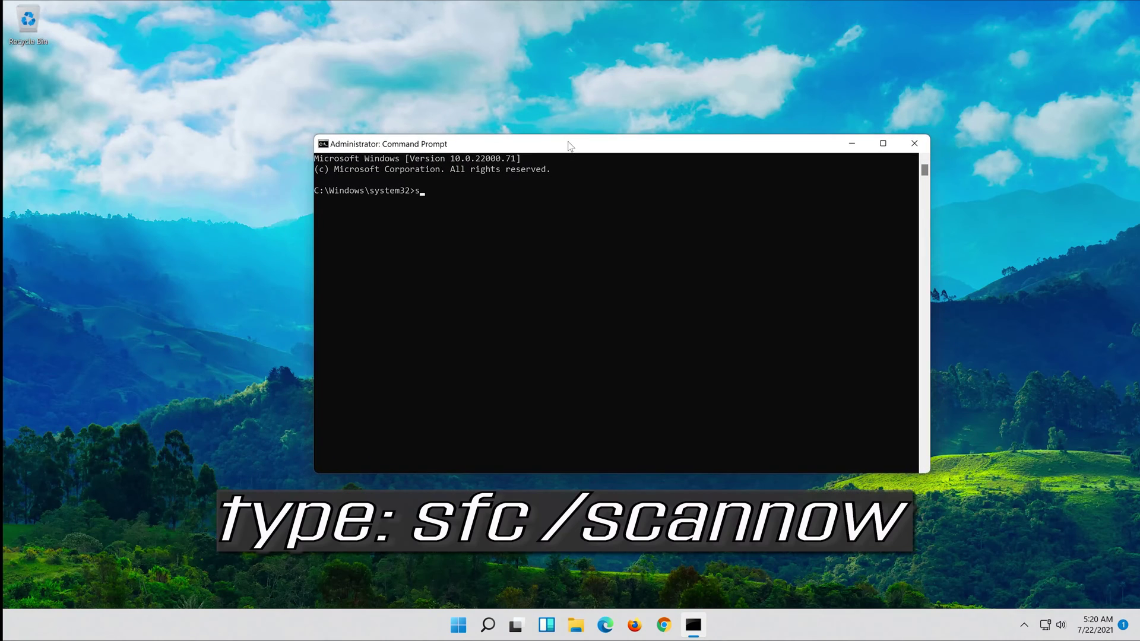
text(sfc)
text( /)
text(scannow)
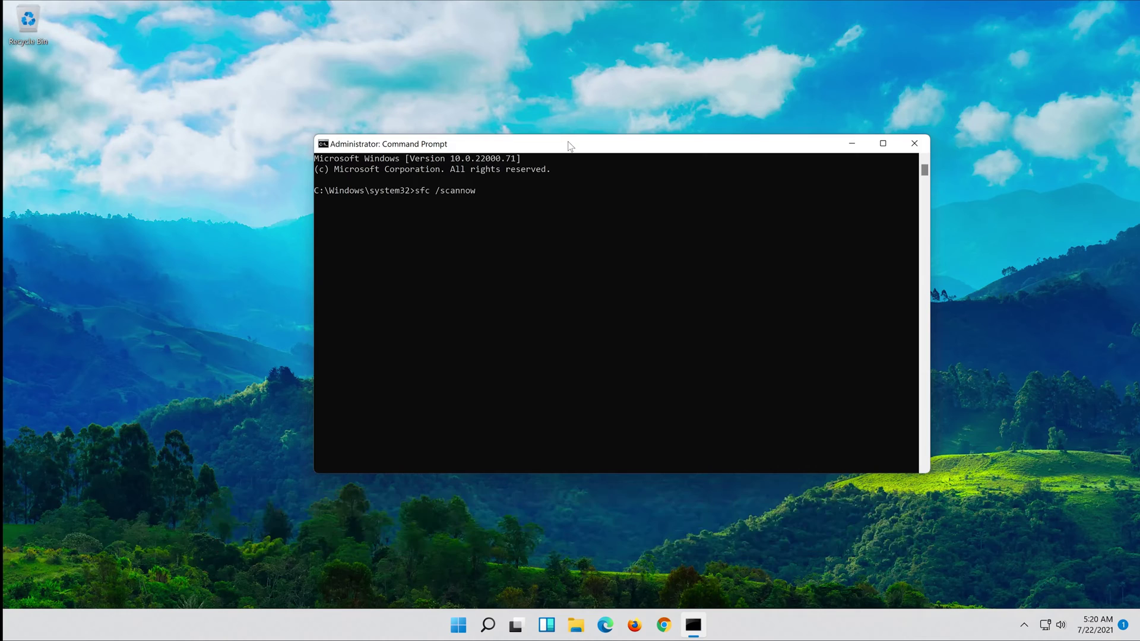
key(Return)
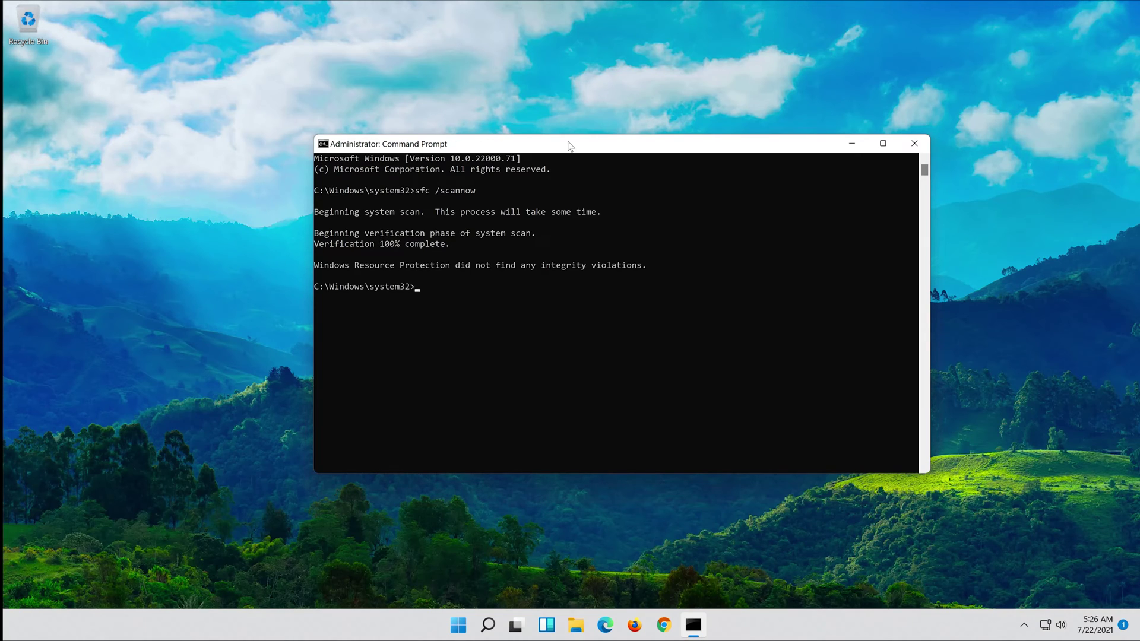
text(exit)
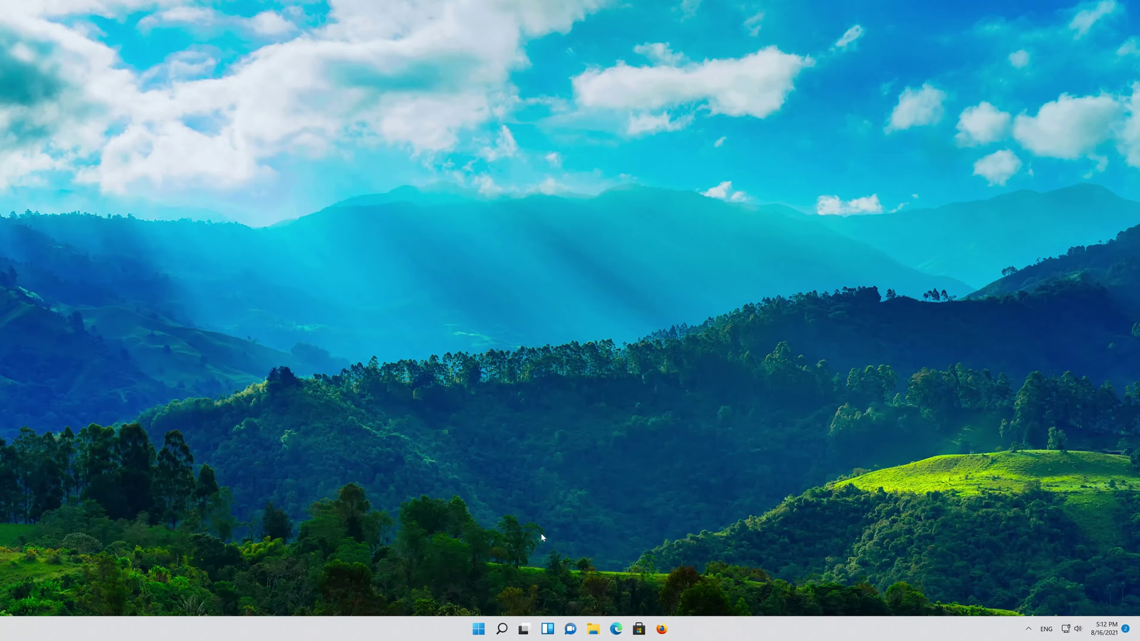
- Search Start for 'device manager' and launch Device Manager from the results
click(479, 630)
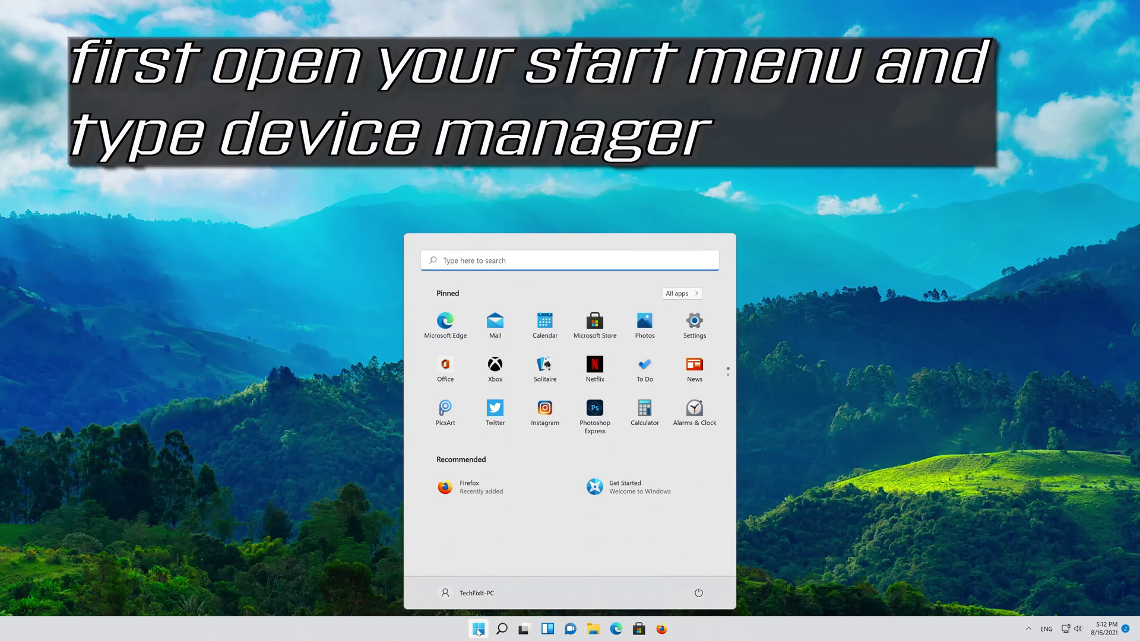
text(device manager)
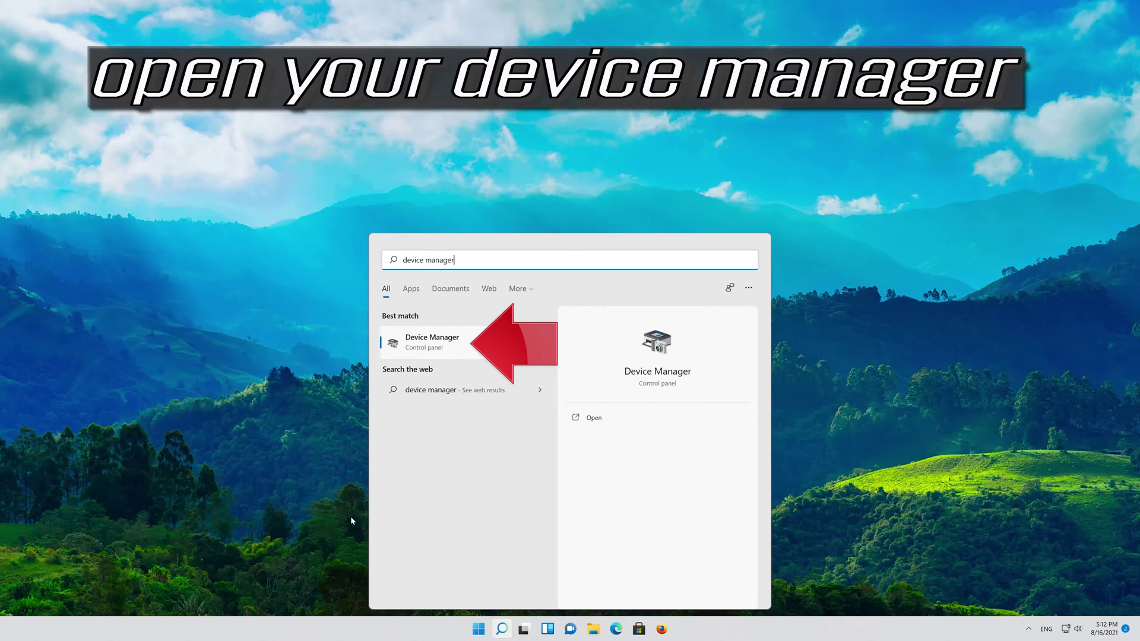
click(456, 347)
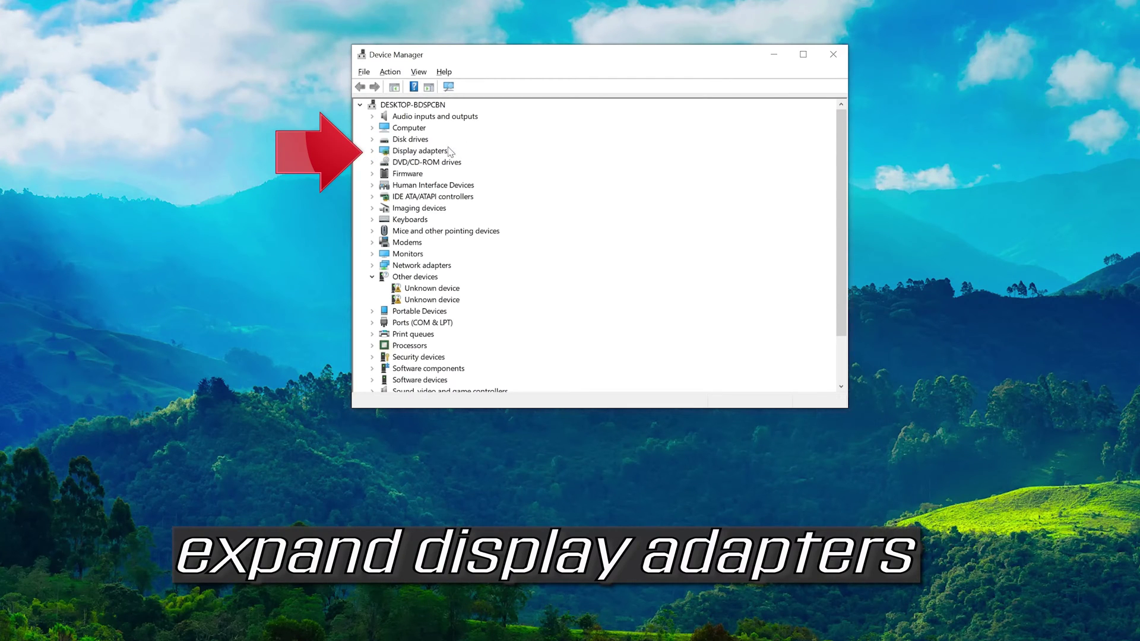
- Expand Display adapters and open Properties for the NVIDIA GeForce RTX 3080 Ti
click(373, 152)
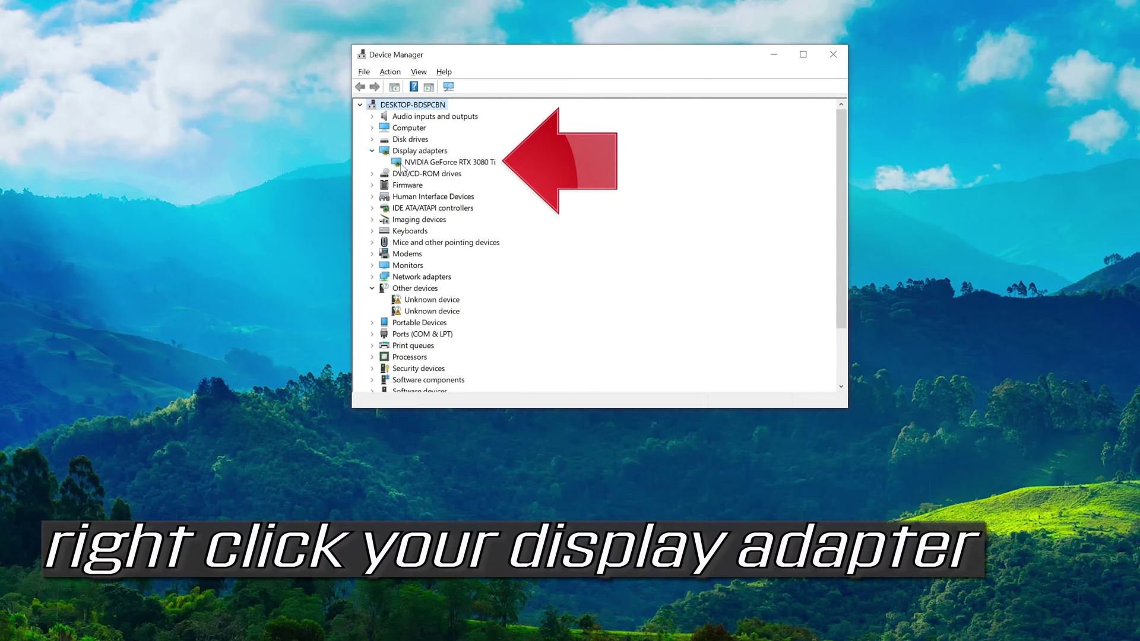
right_click(475, 163)
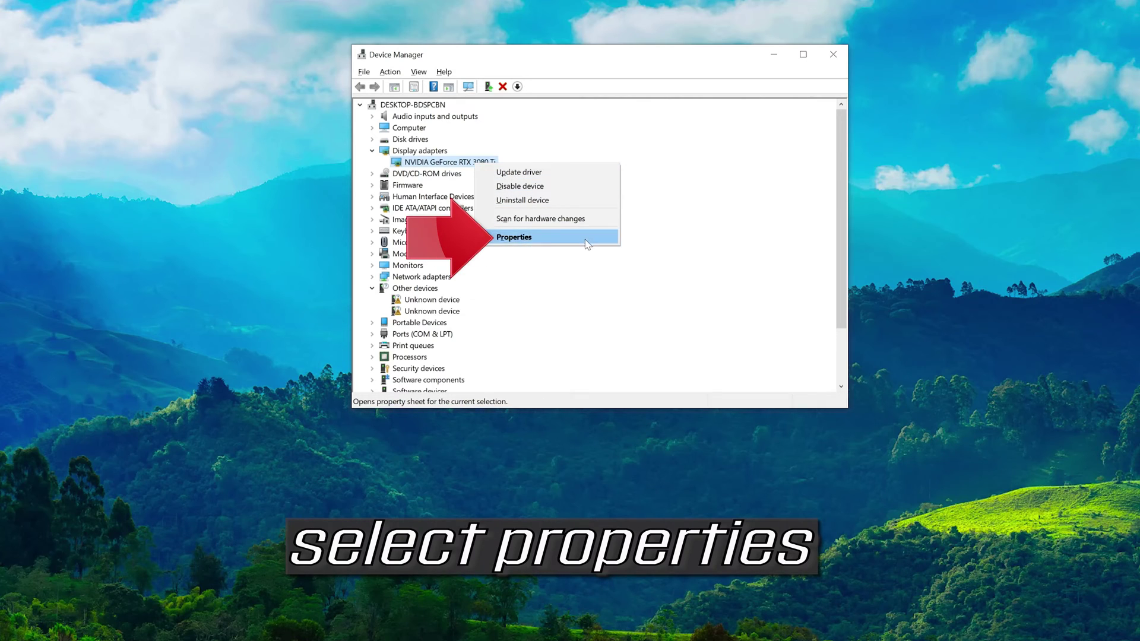
click(545, 239)
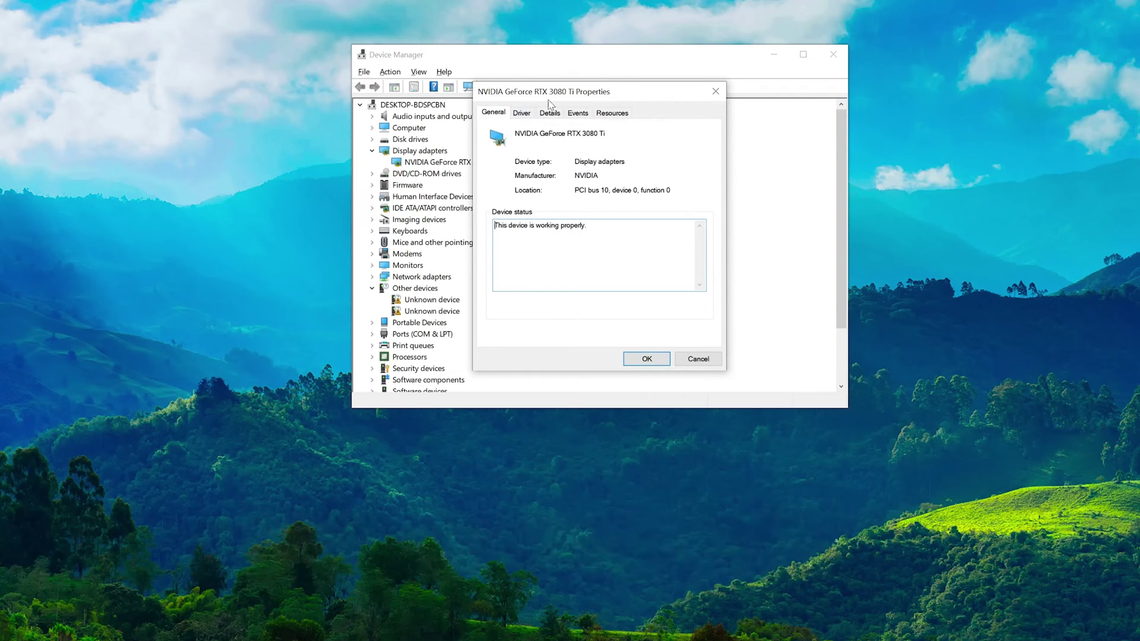
- Review the RTX 3080 Ti's Driver tab details and start the Update Driver wizard
click(522, 113)
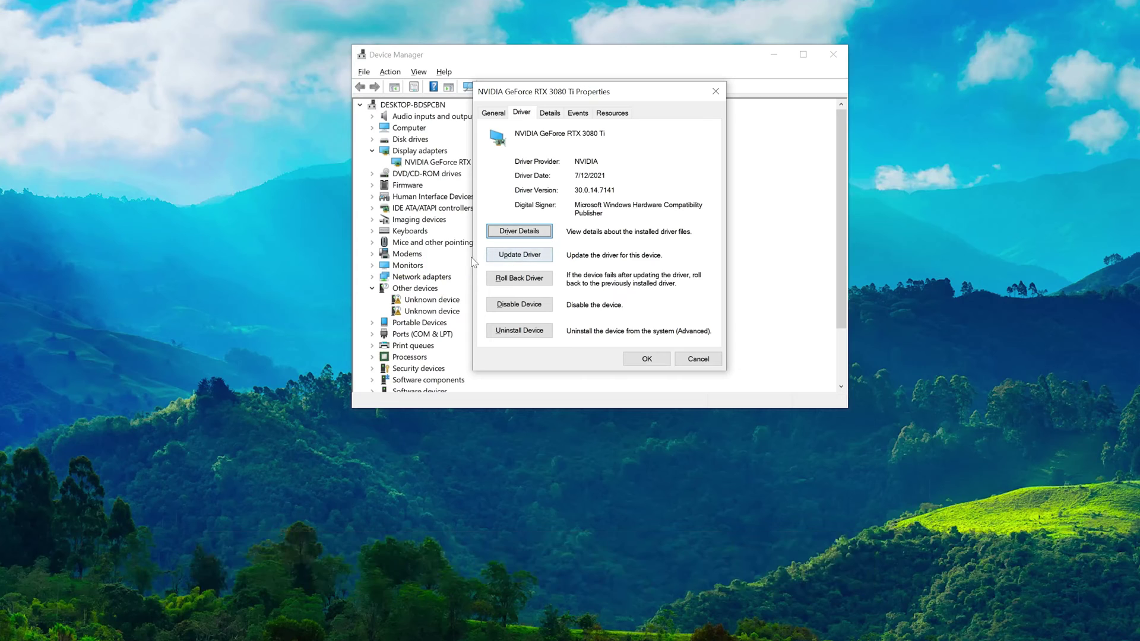
click(520, 254)
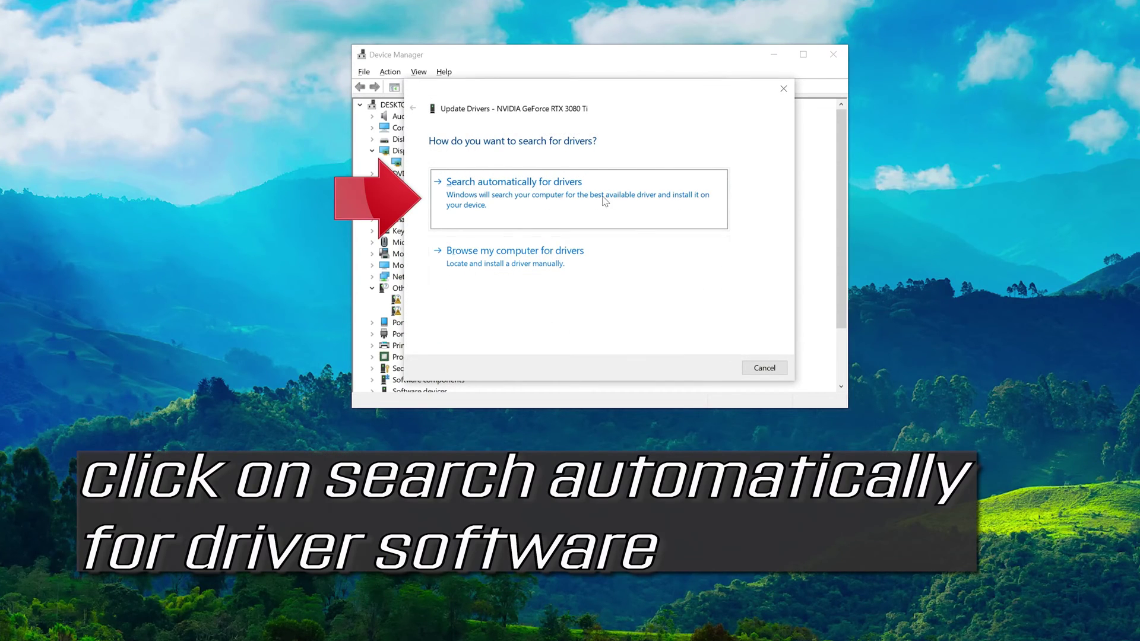
- Search automatically for drivers, confirm the best are installed, and close Properties and Device Manager
click(540, 211)
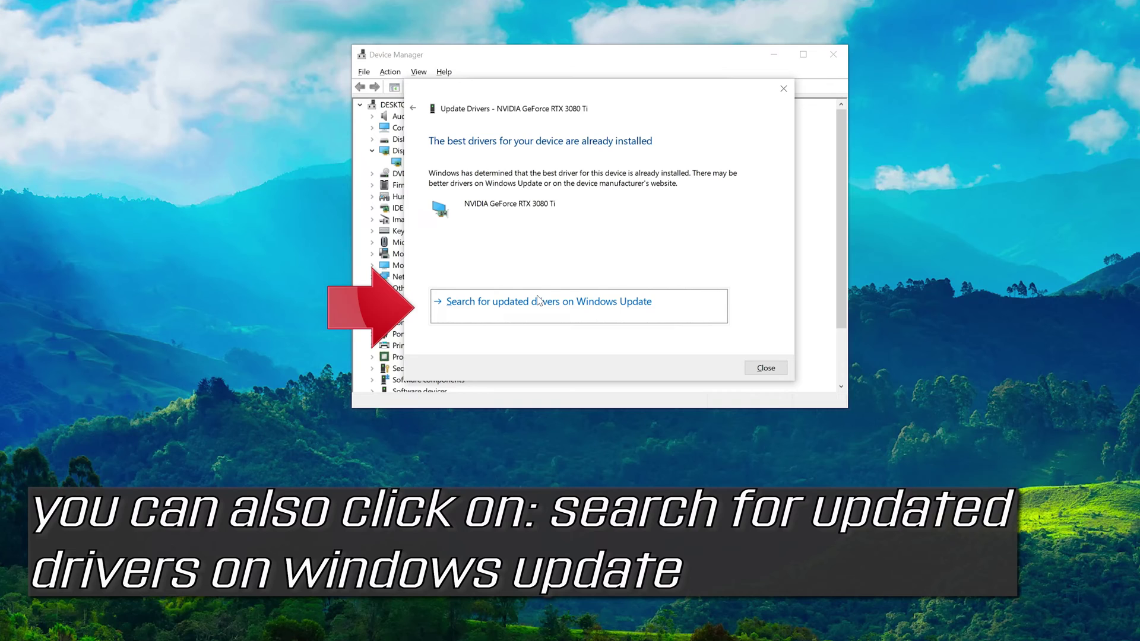
click(766, 368)
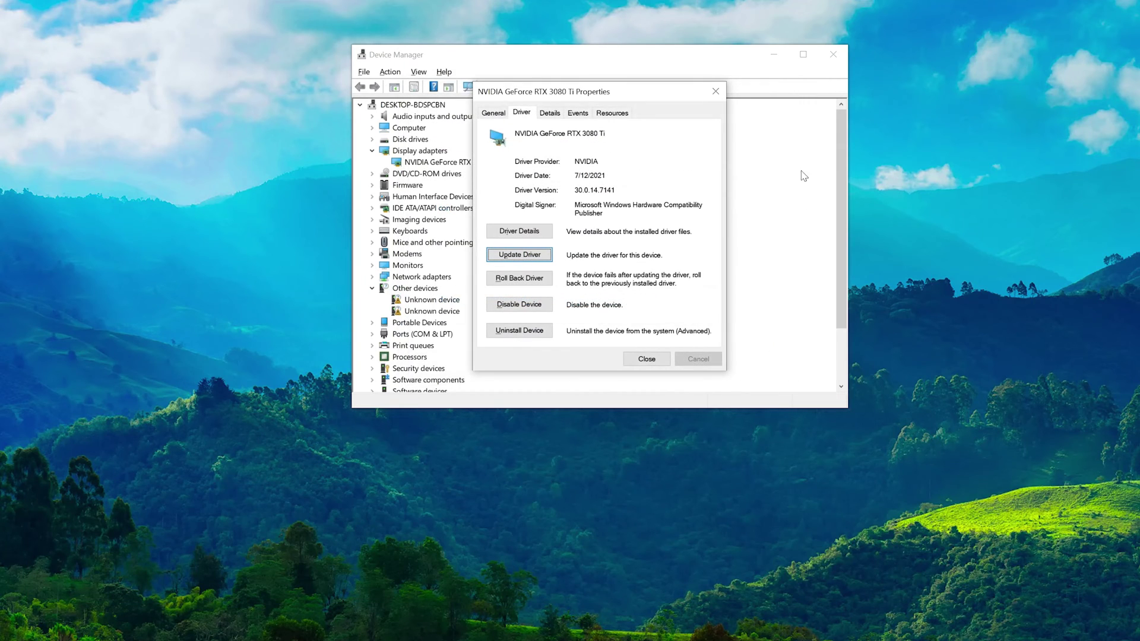
click(715, 92)
click(833, 55)
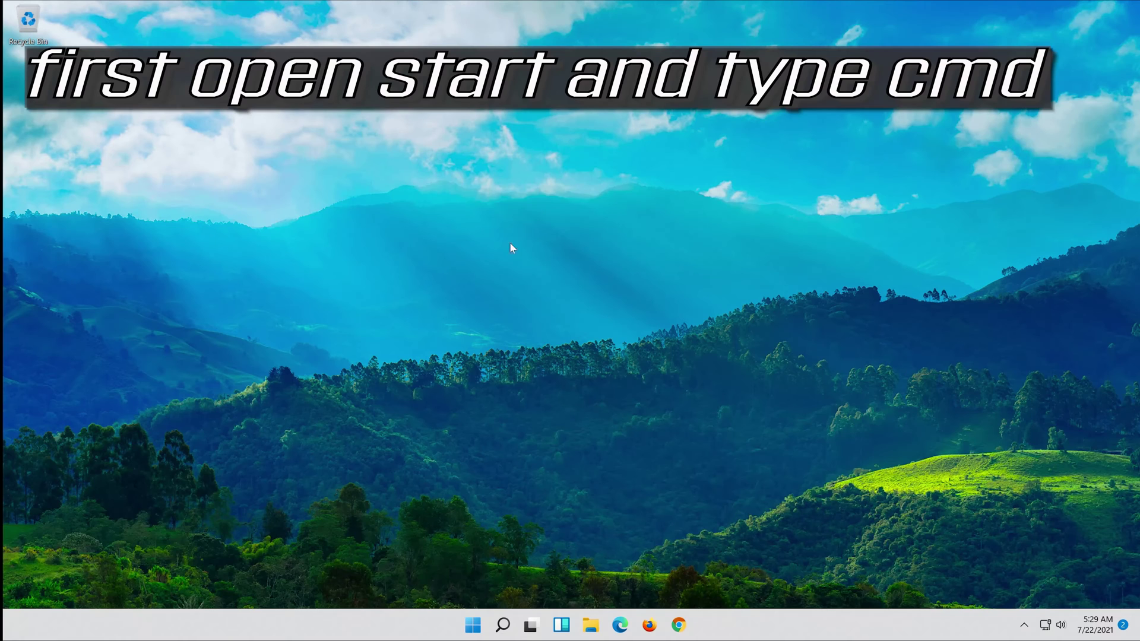
- Search Start for cmd and launch Command Prompt with administrator rights
click(473, 626)
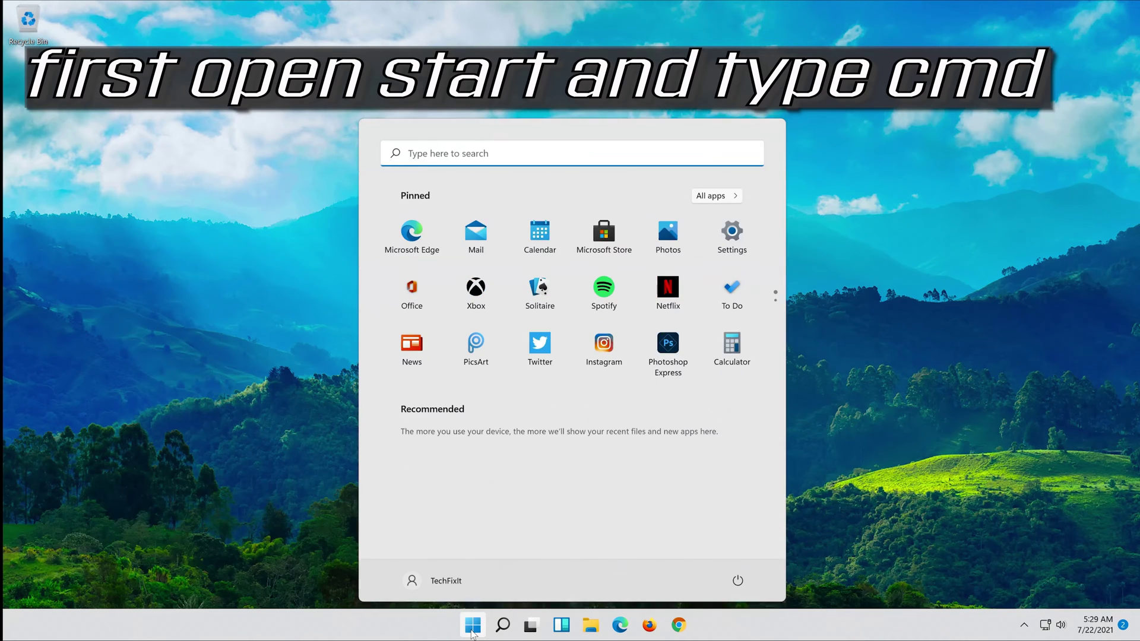
text(cmd)
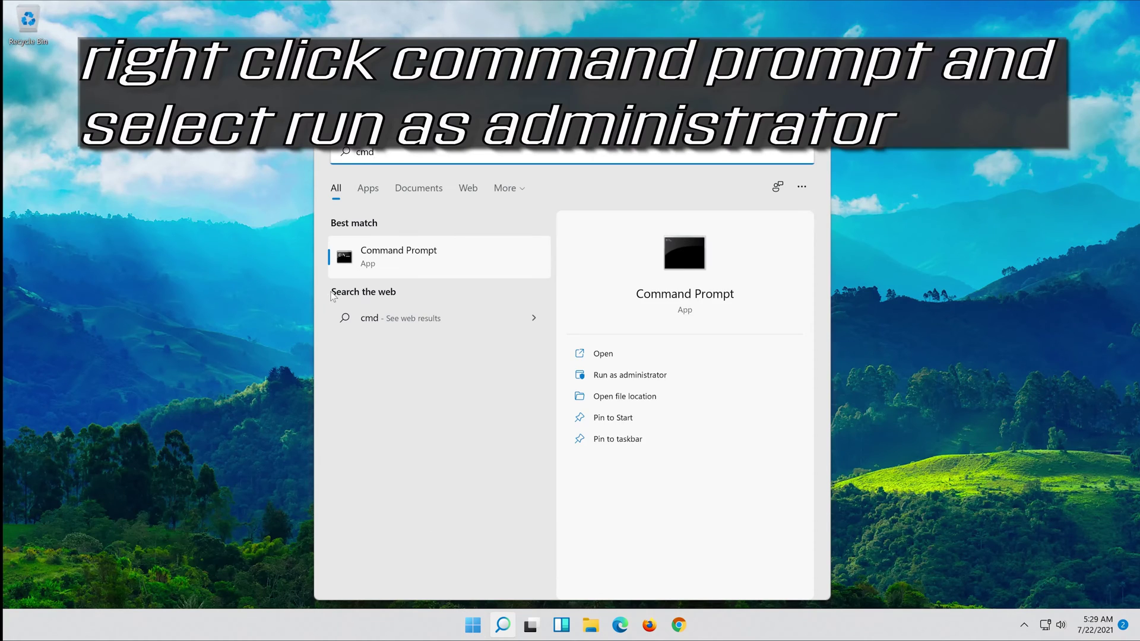
right_click(423, 249)
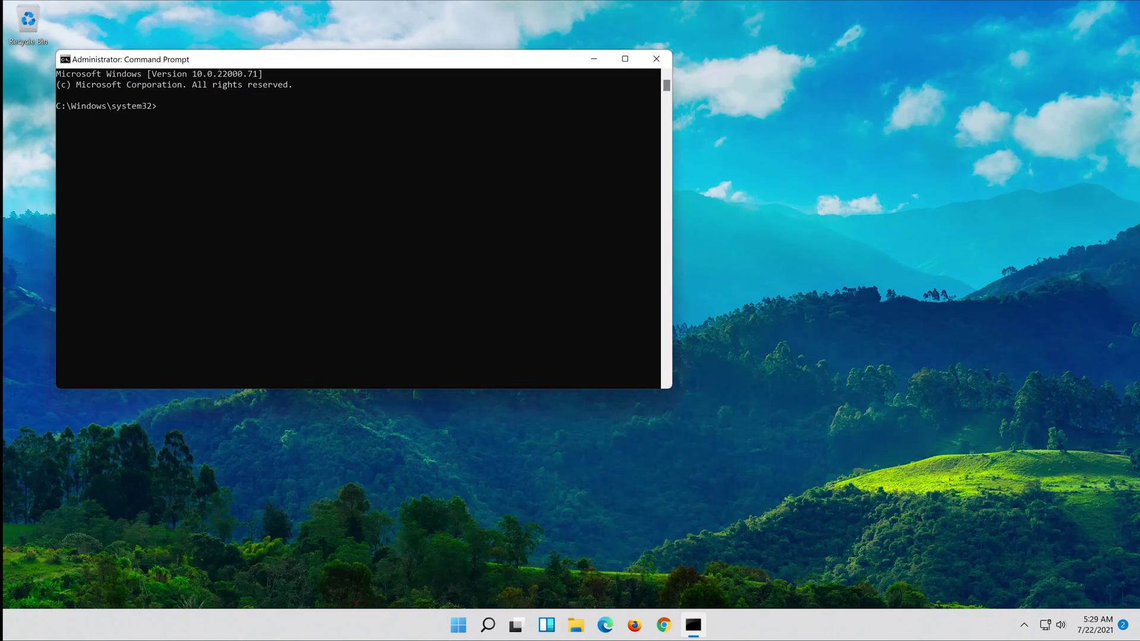
- Run Dism /Online /Cleanup-Image /RestoreHealth, then exit the console after it succeeds
drag(344, 60, 574, 126)
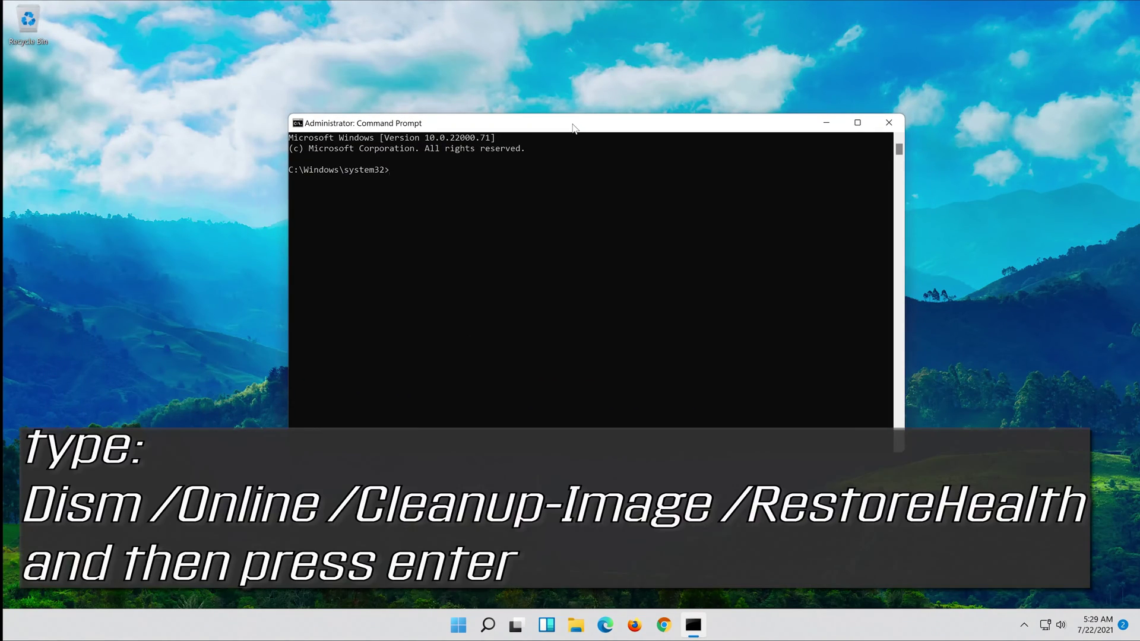
text(Dism /)
text(Online)
text(leanup-Image)
text(RestoreHealth)
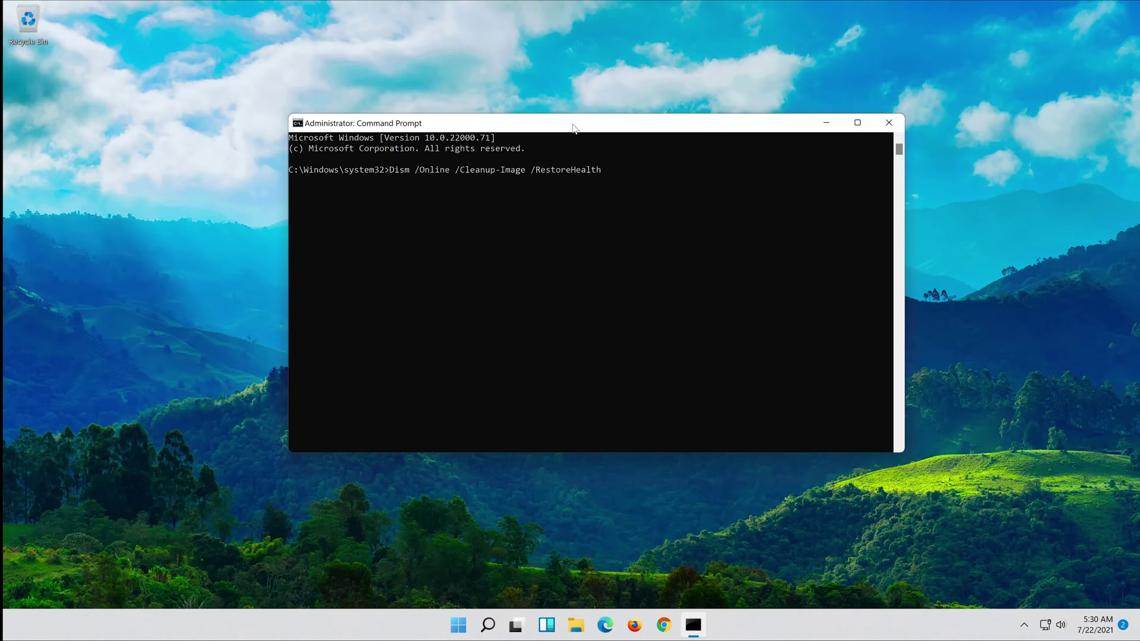
key(Return)
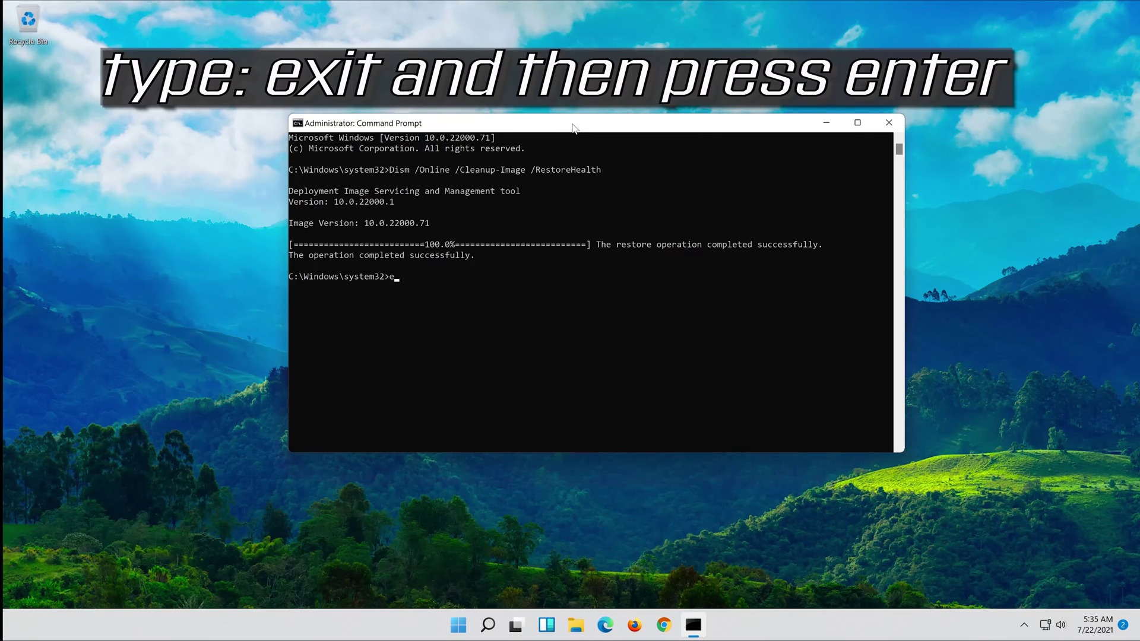
text(exit)
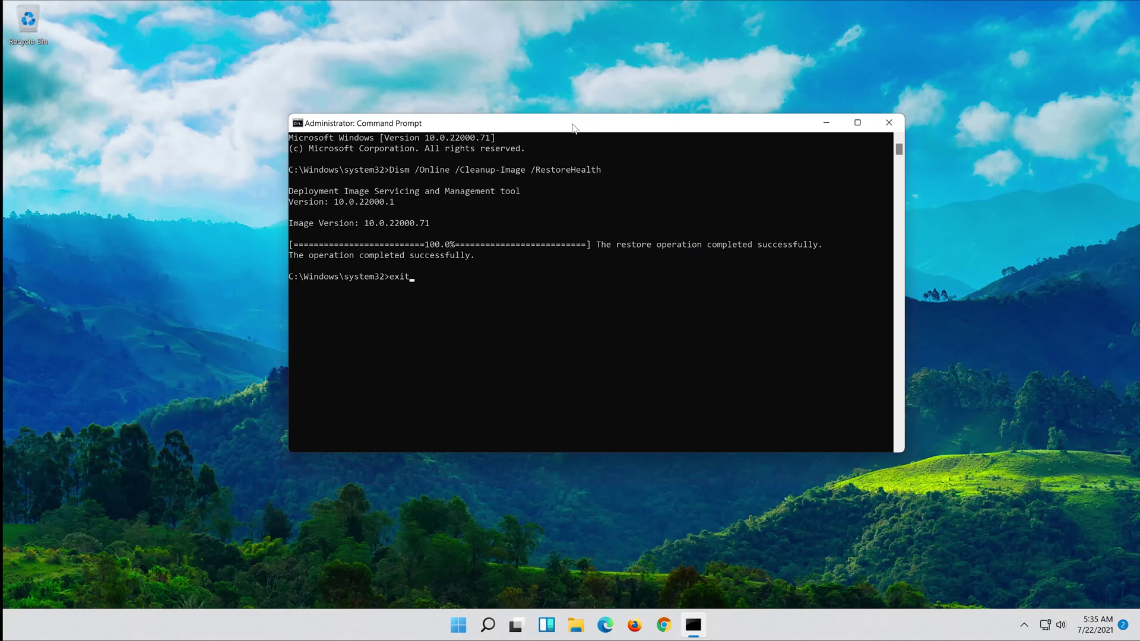
key(Return)
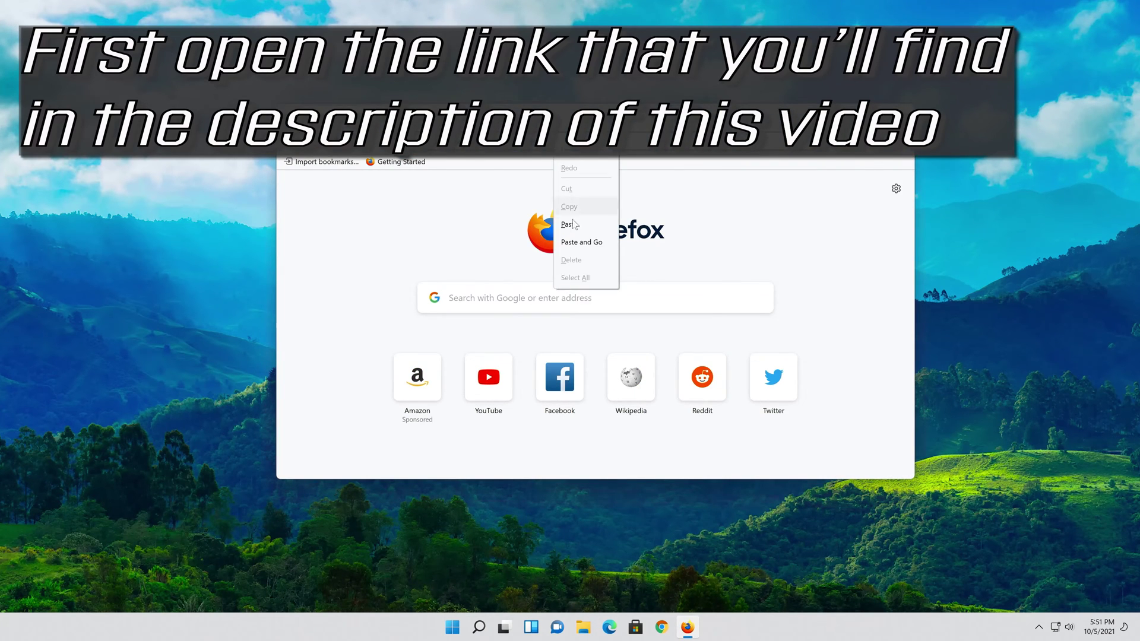
- Open Microsoft's Windows 11 download page, save the Media Creation Tool, and close Firefox
click(579, 234)
scroll(867, 289, down, 3)
scroll(867, 289, down, 3)
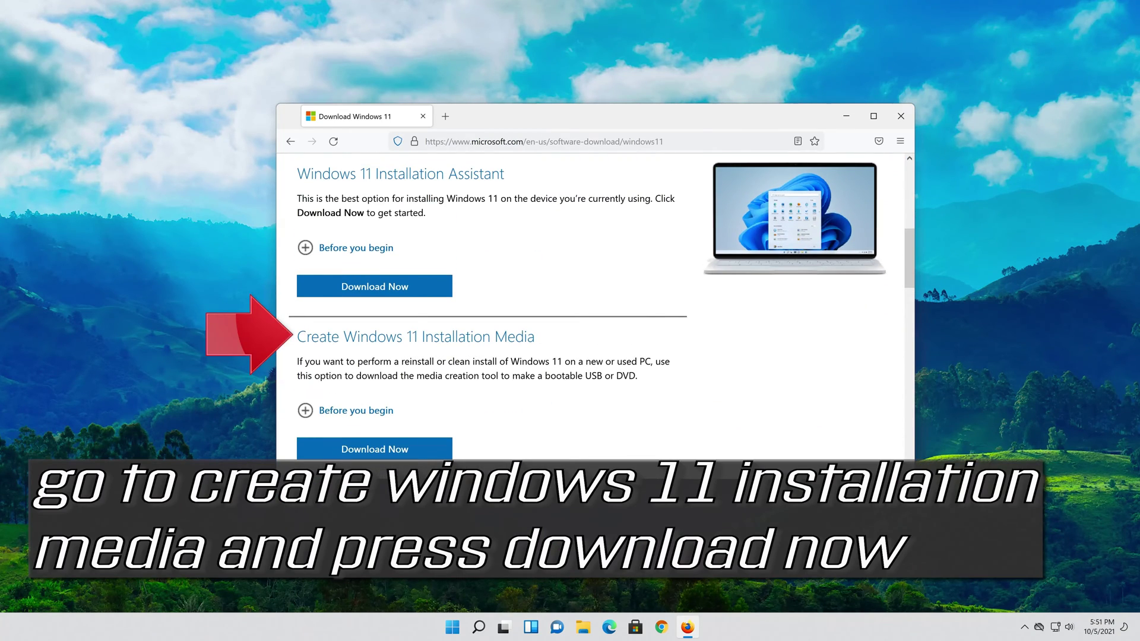
click(406, 449)
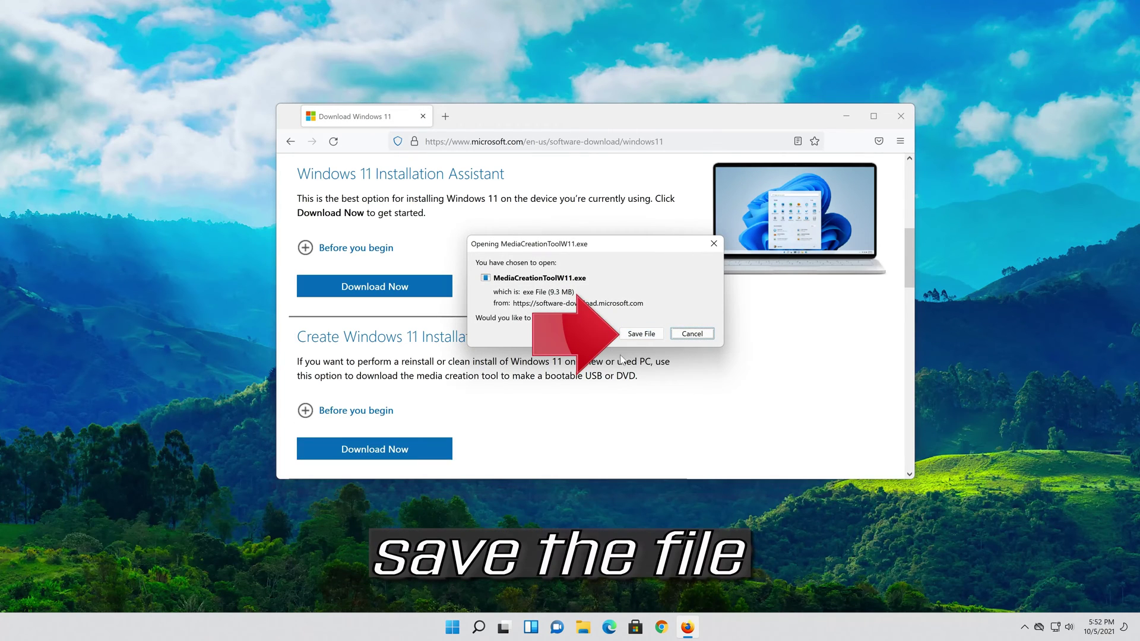
click(641, 333)
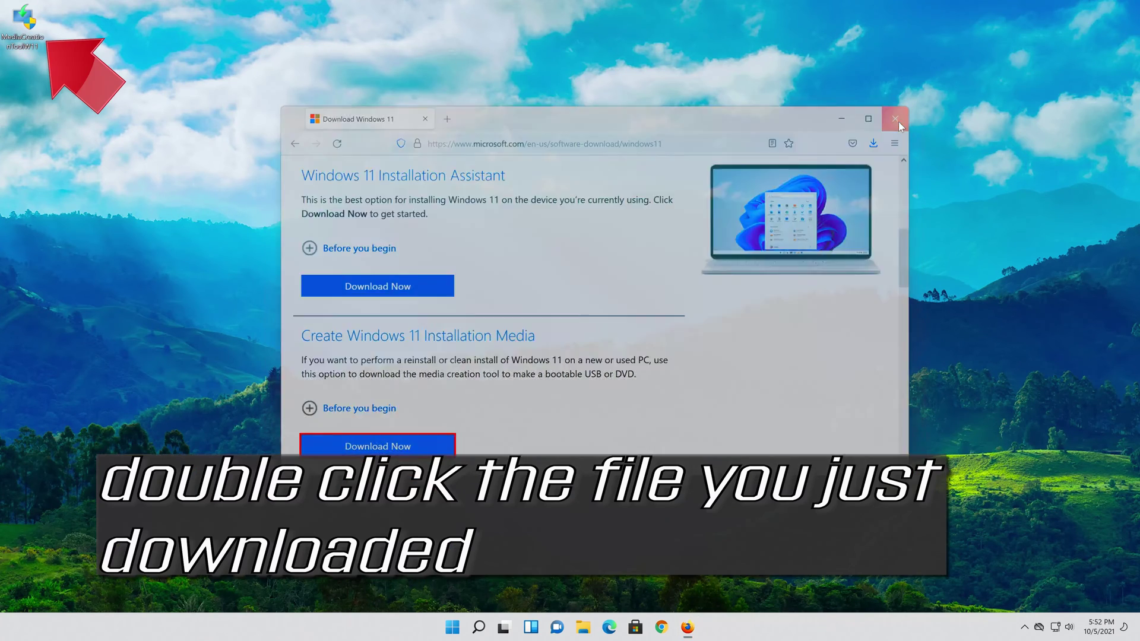
click(901, 117)
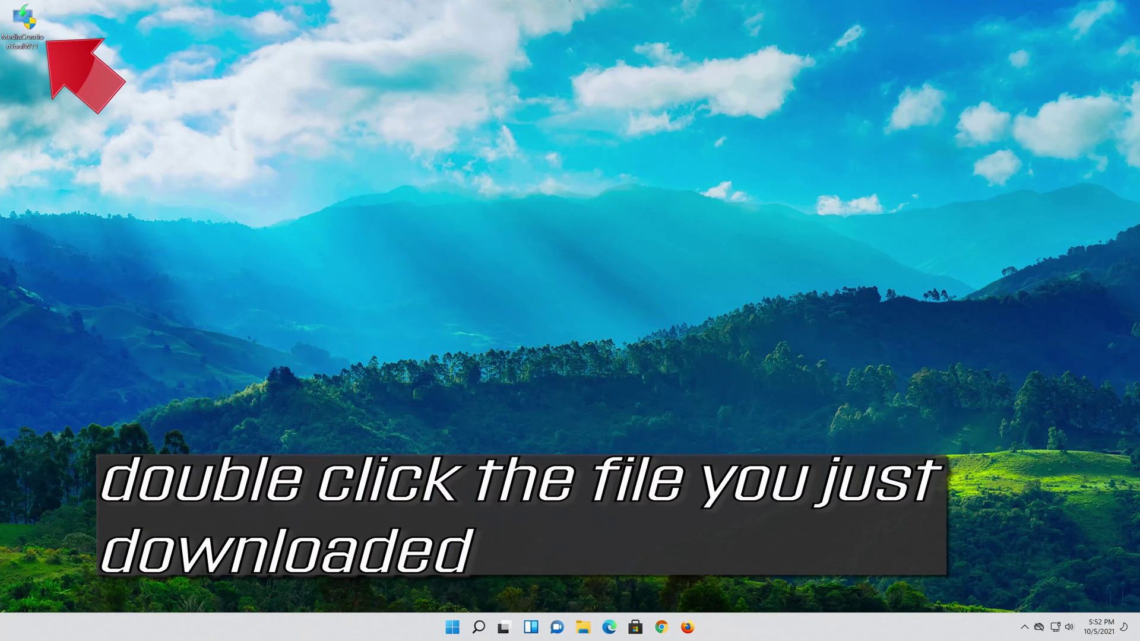
- Launch MediaCreationToolW11, approve the UAC prompt, and accept the license terms
double_click(24, 17)
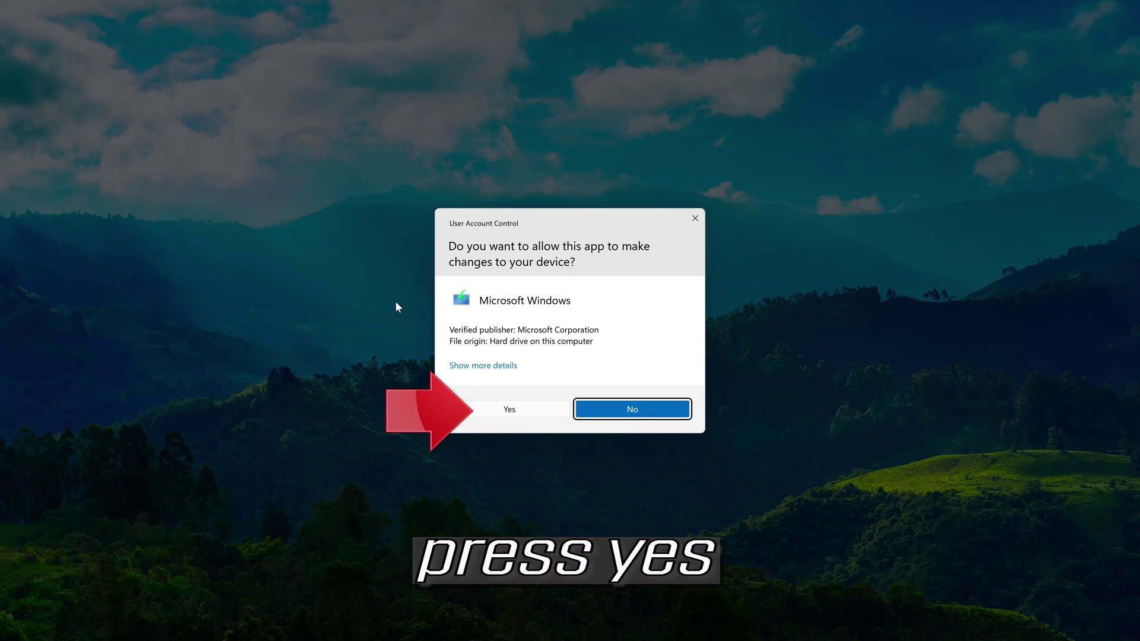
click(510, 410)
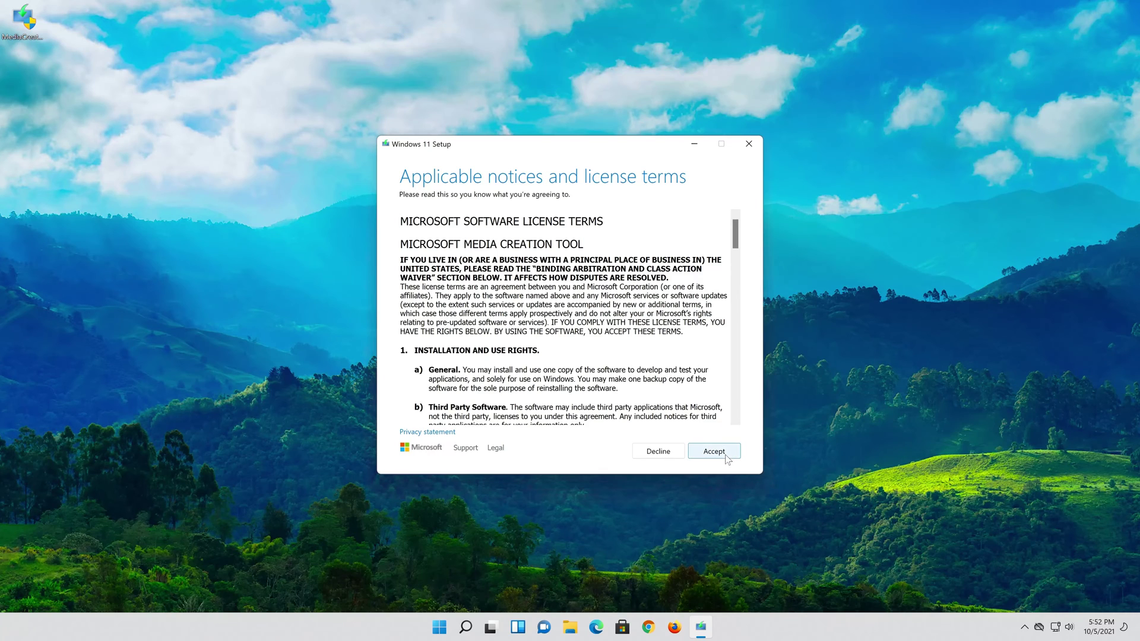
click(714, 452)
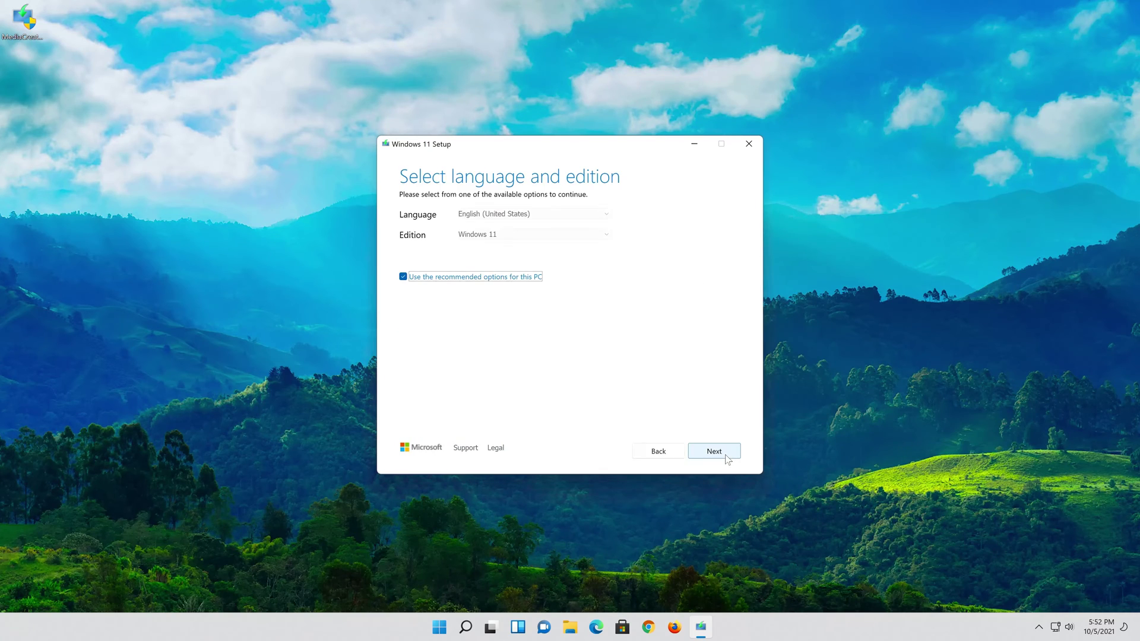
- Keep the recommended language and edition, and choose ISO file as the media
click(403, 277)
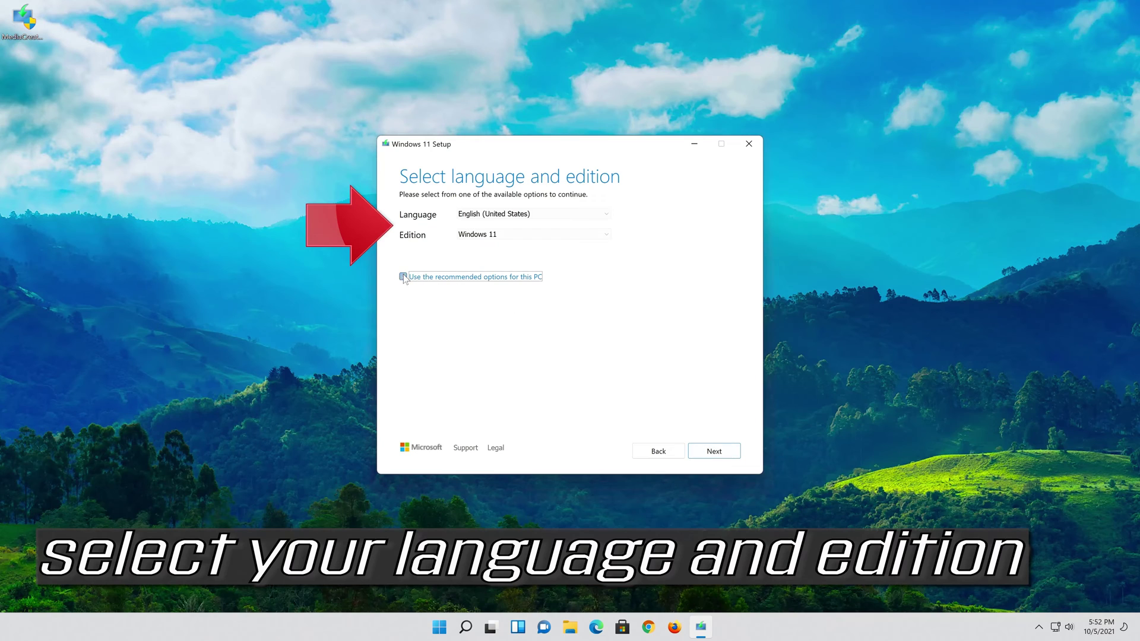
click(494, 236)
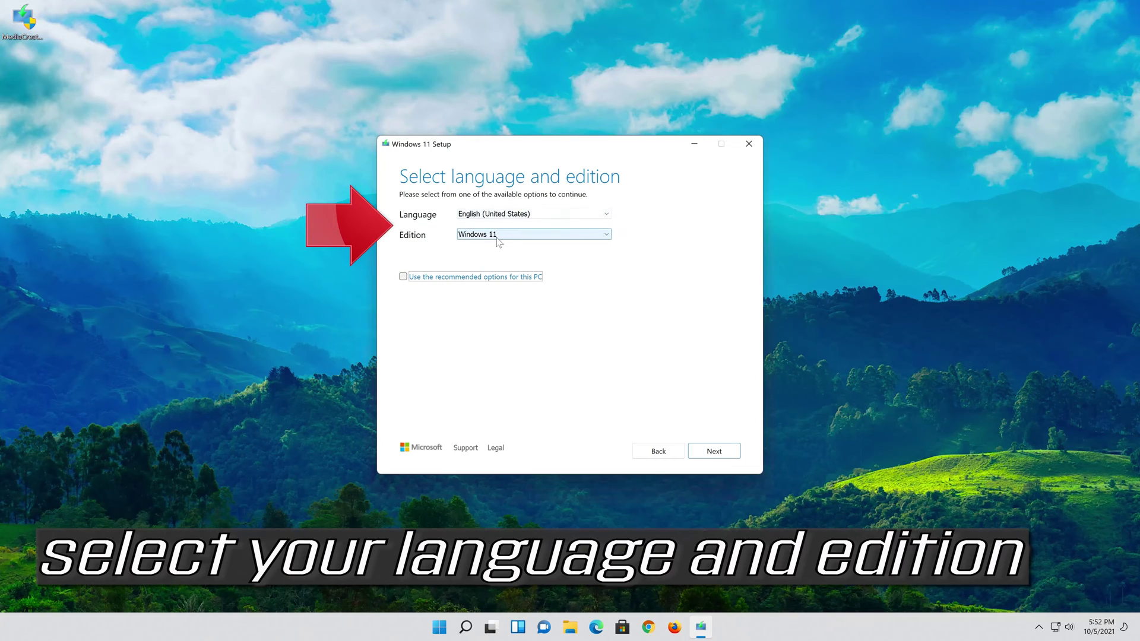
click(403, 277)
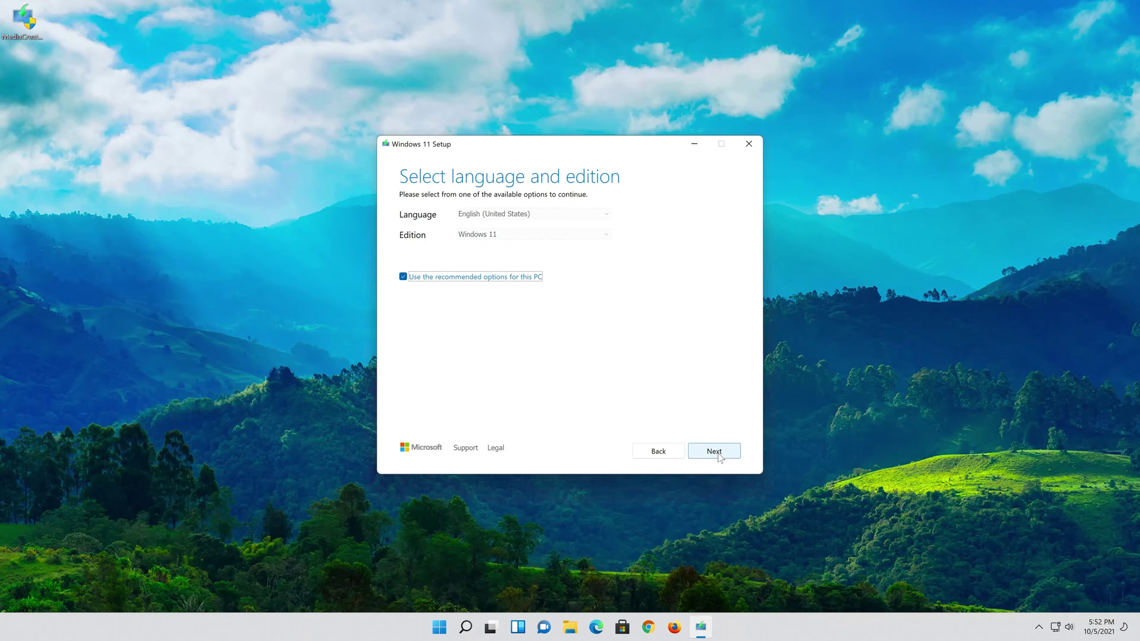
click(714, 451)
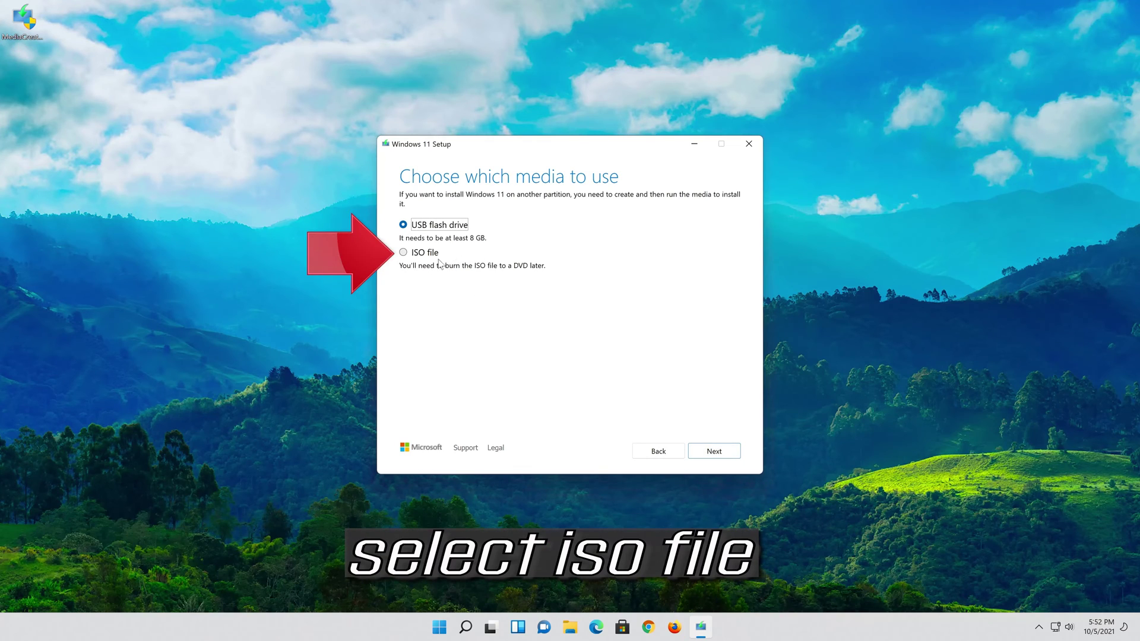
click(404, 253)
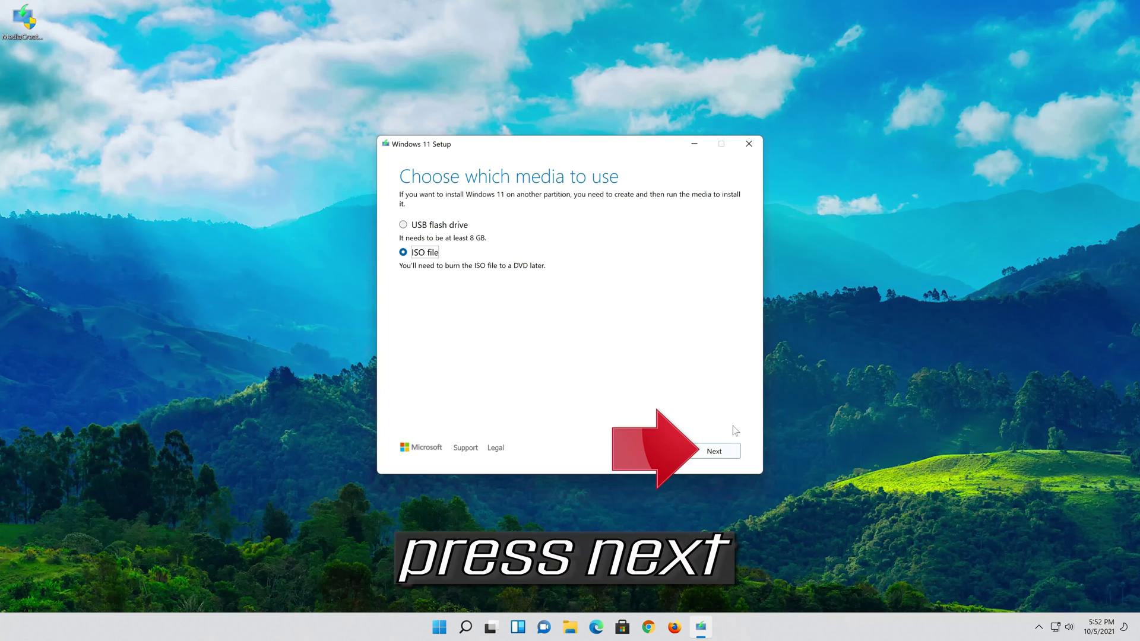
- Save the ISO as 'Windows 11' on the Desktop, then finish the Media Creation Tool
click(723, 452)
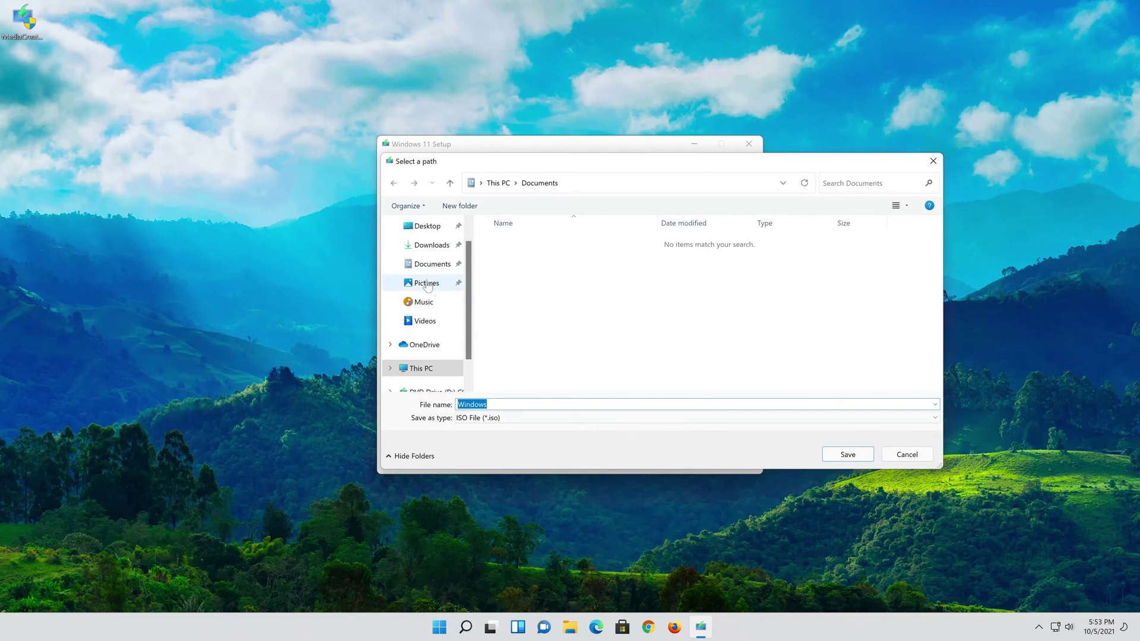
click(428, 226)
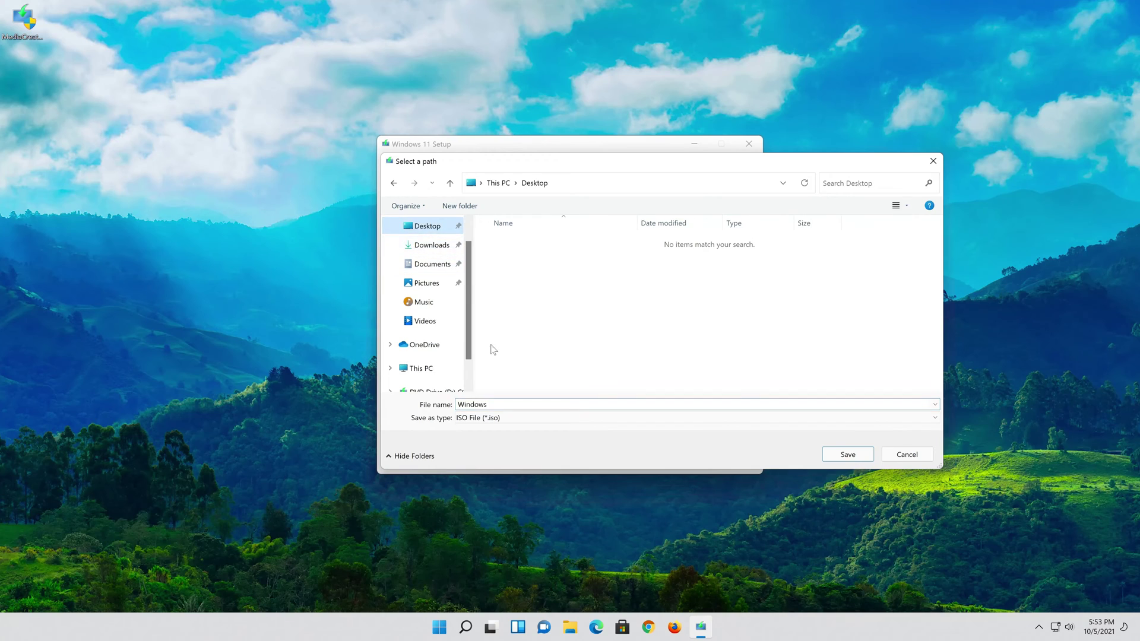
click(502, 404)
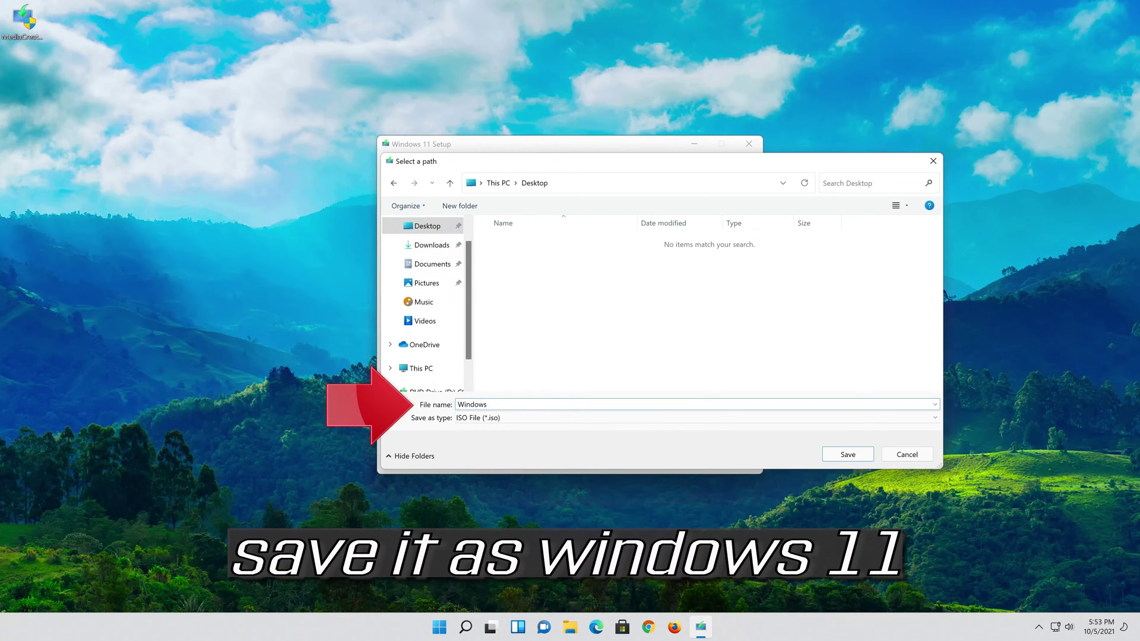
text( 11)
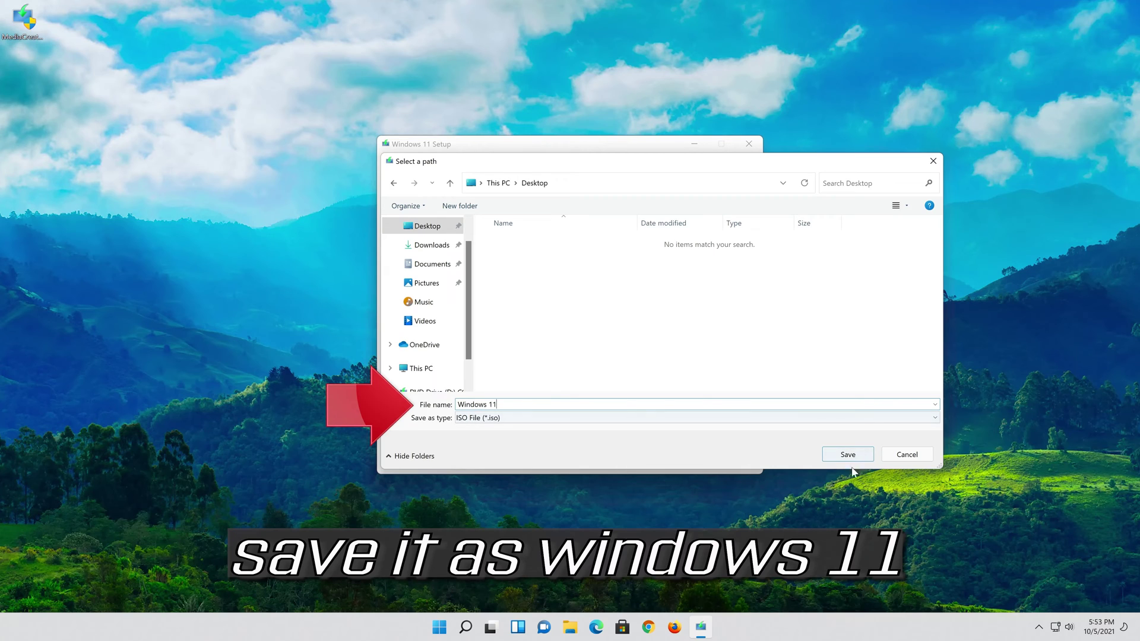
click(848, 454)
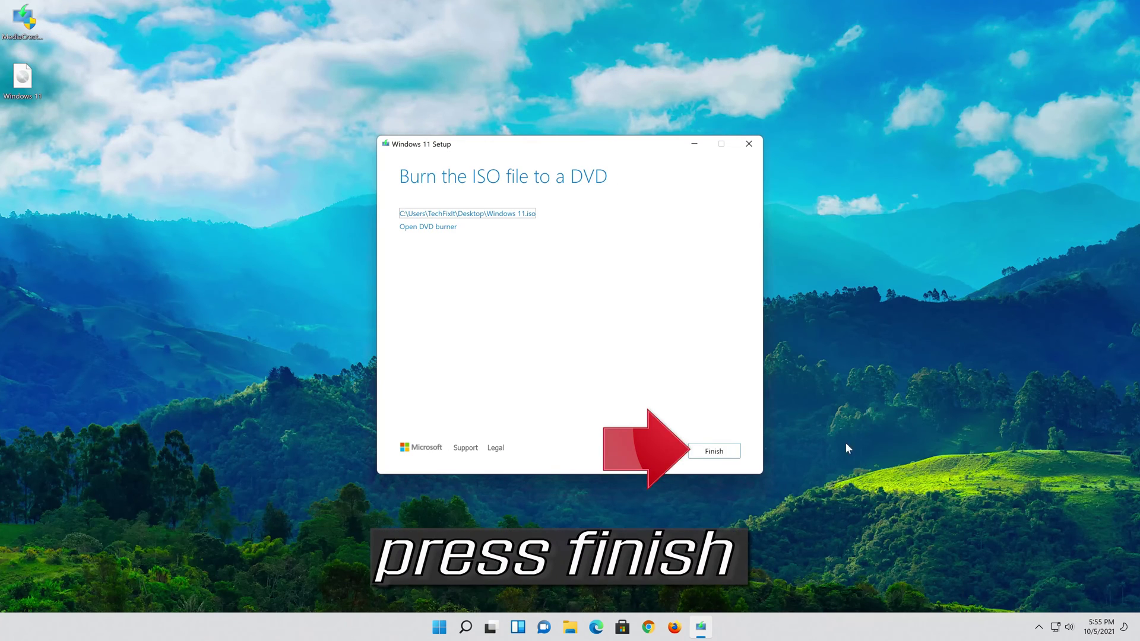
click(716, 451)
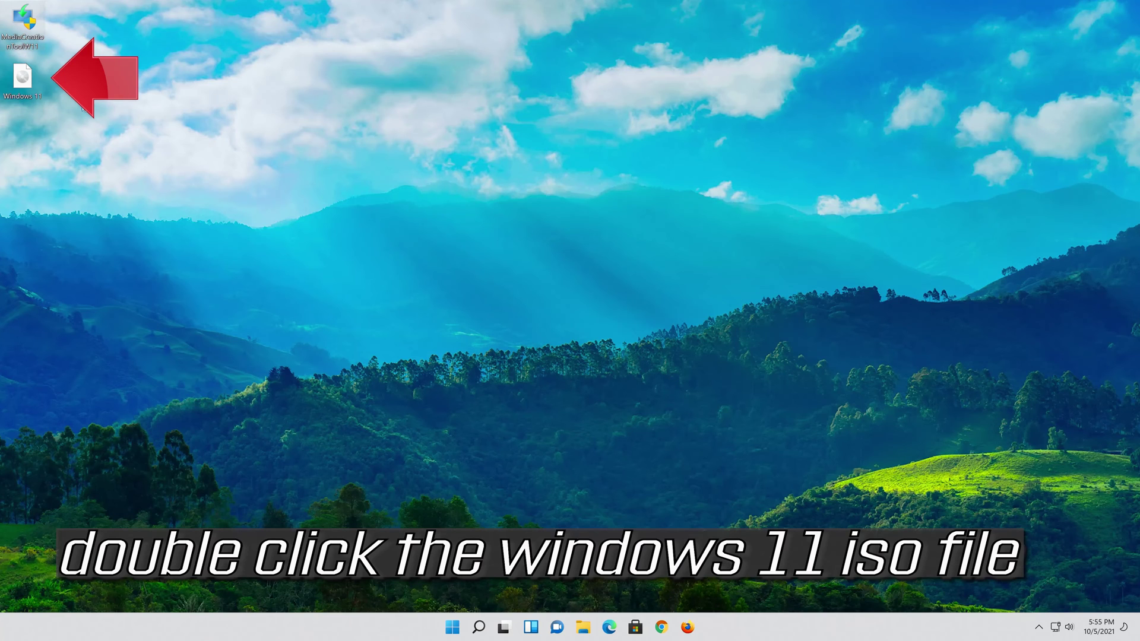
- Mount the Windows 11 ISO from the desktop and approve its setup in User Account Control
double_click(28, 86)
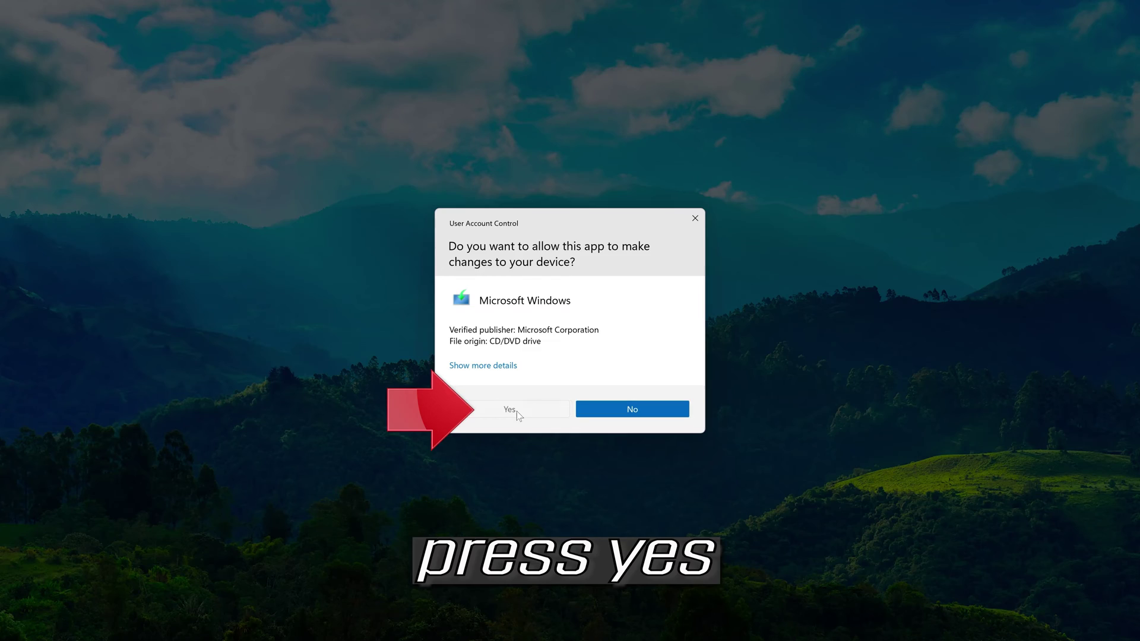
click(517, 411)
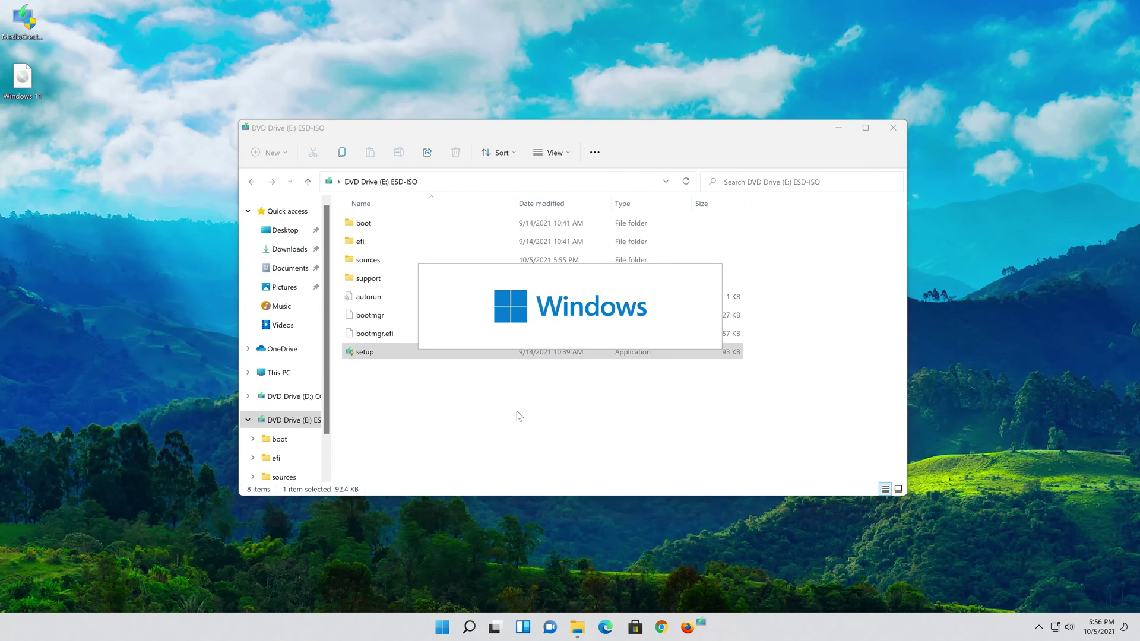
- Close Explorer, accept the Windows 11 license terms, and keep personal files and apps
click(892, 129)
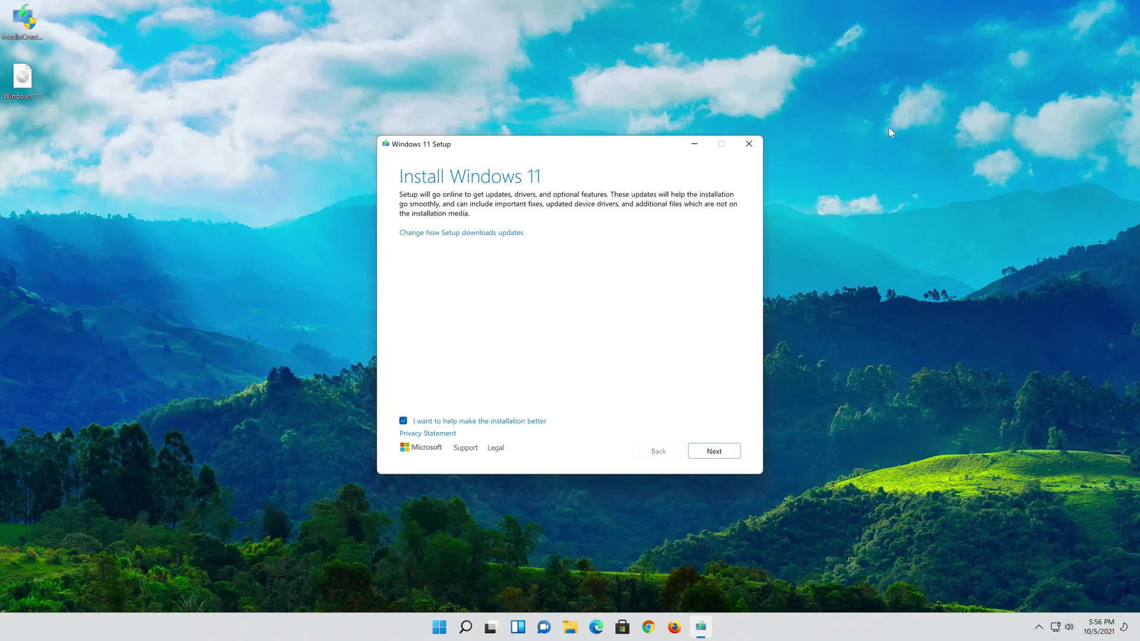
click(713, 452)
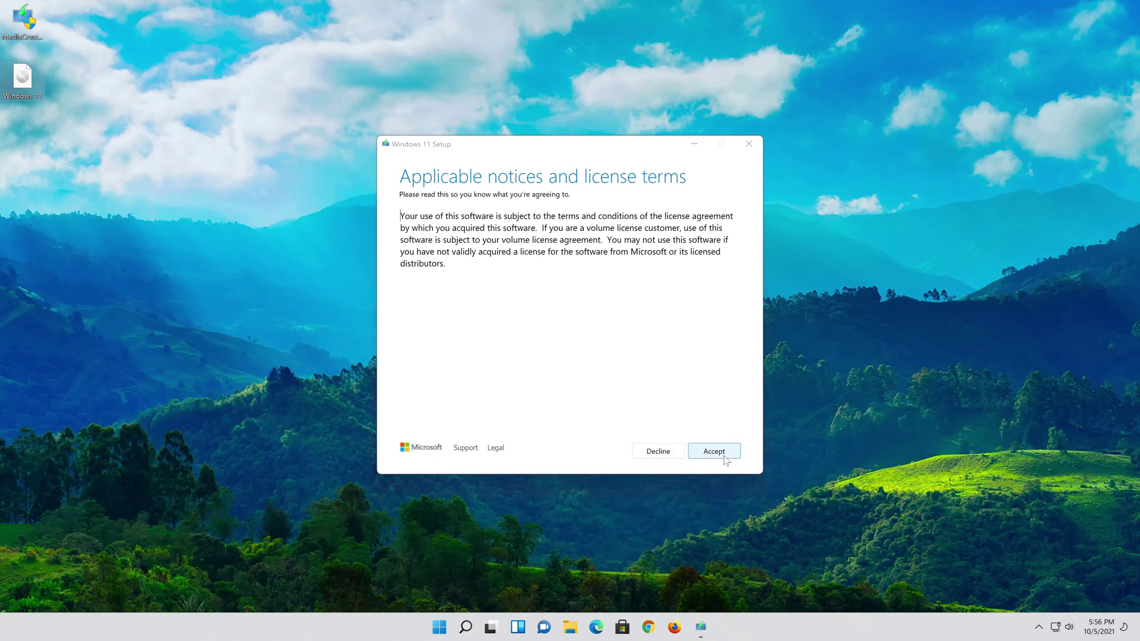
click(715, 451)
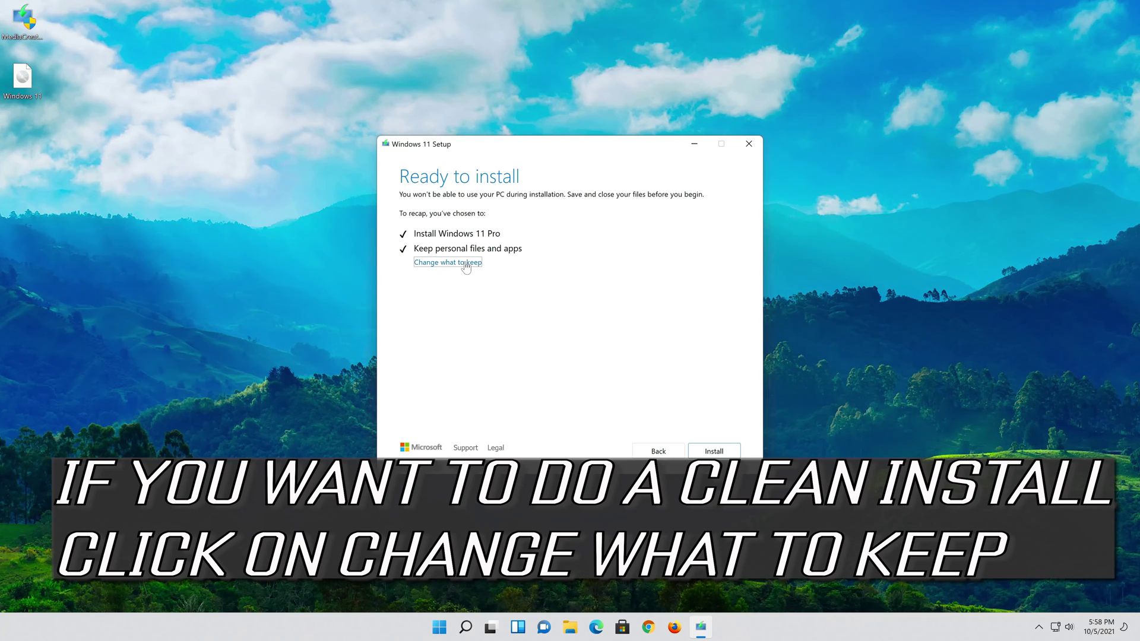
click(467, 264)
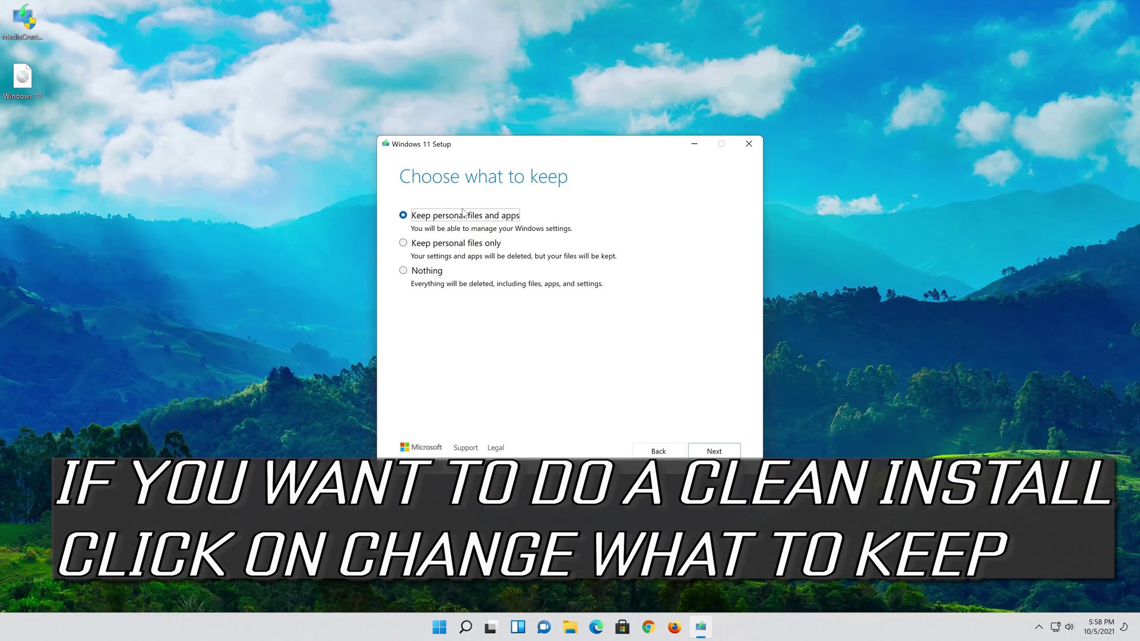
click(724, 454)
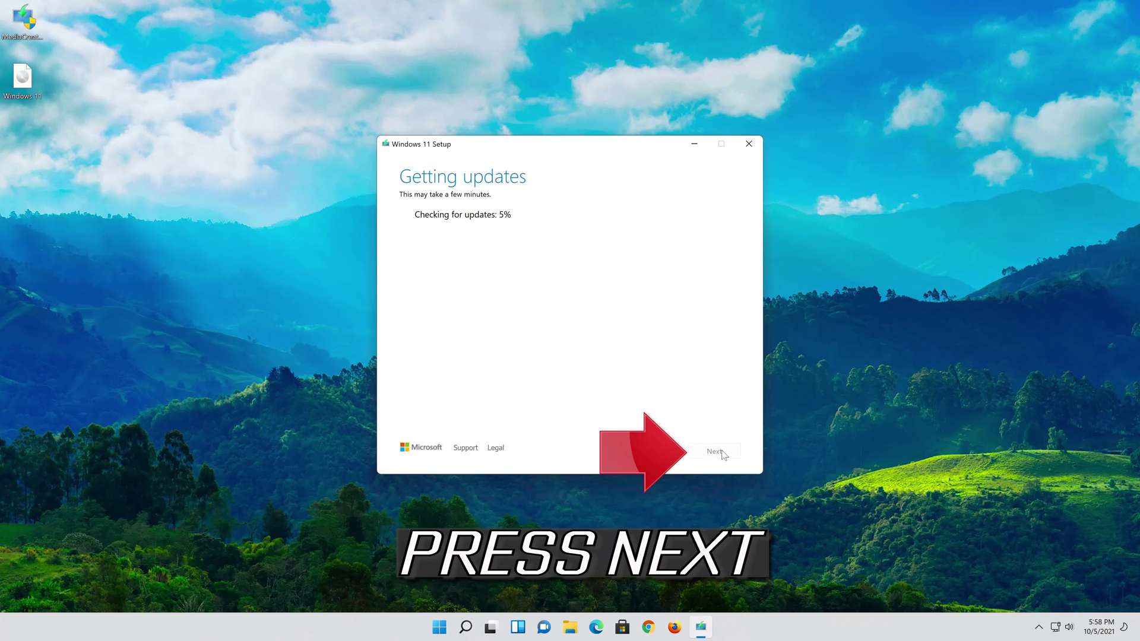